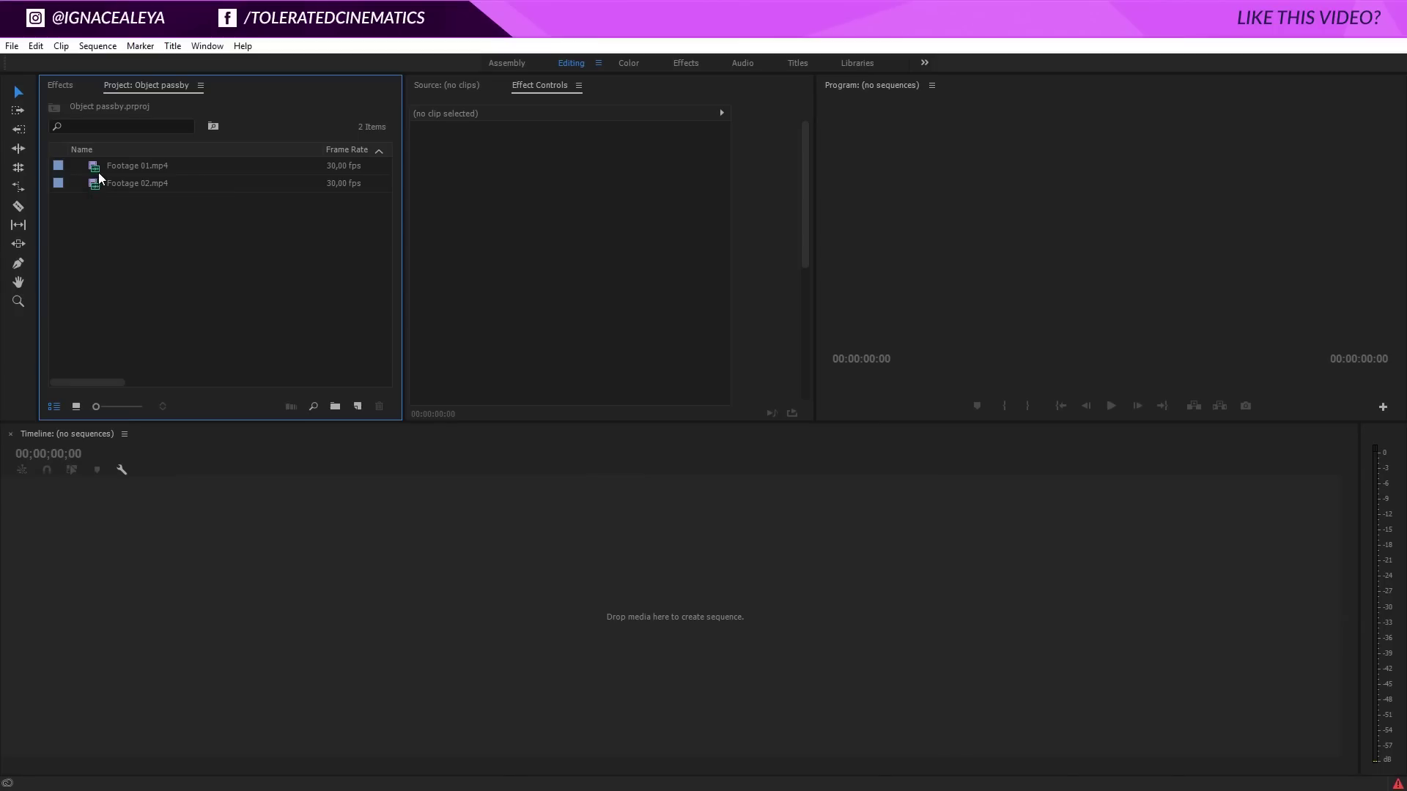
Preview Footage 01.mp4 in the Source monitor, then load Footage 02.mp4 and Footage 01 again.
{"action": "left_click", "coordinate": [99, 172]}
{"action": "double_click", "coordinate": [94, 167]}
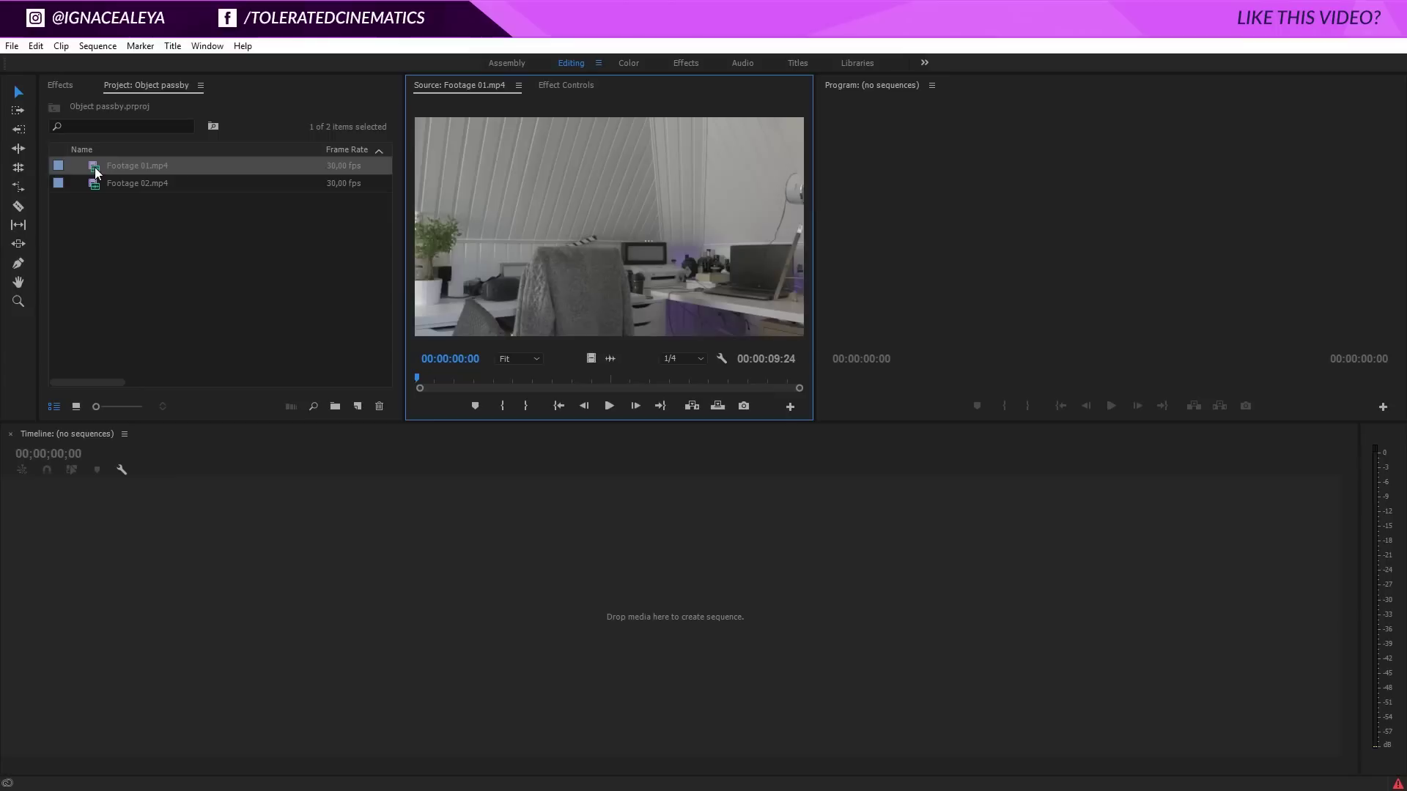
{"action": "key", "text": "space"}
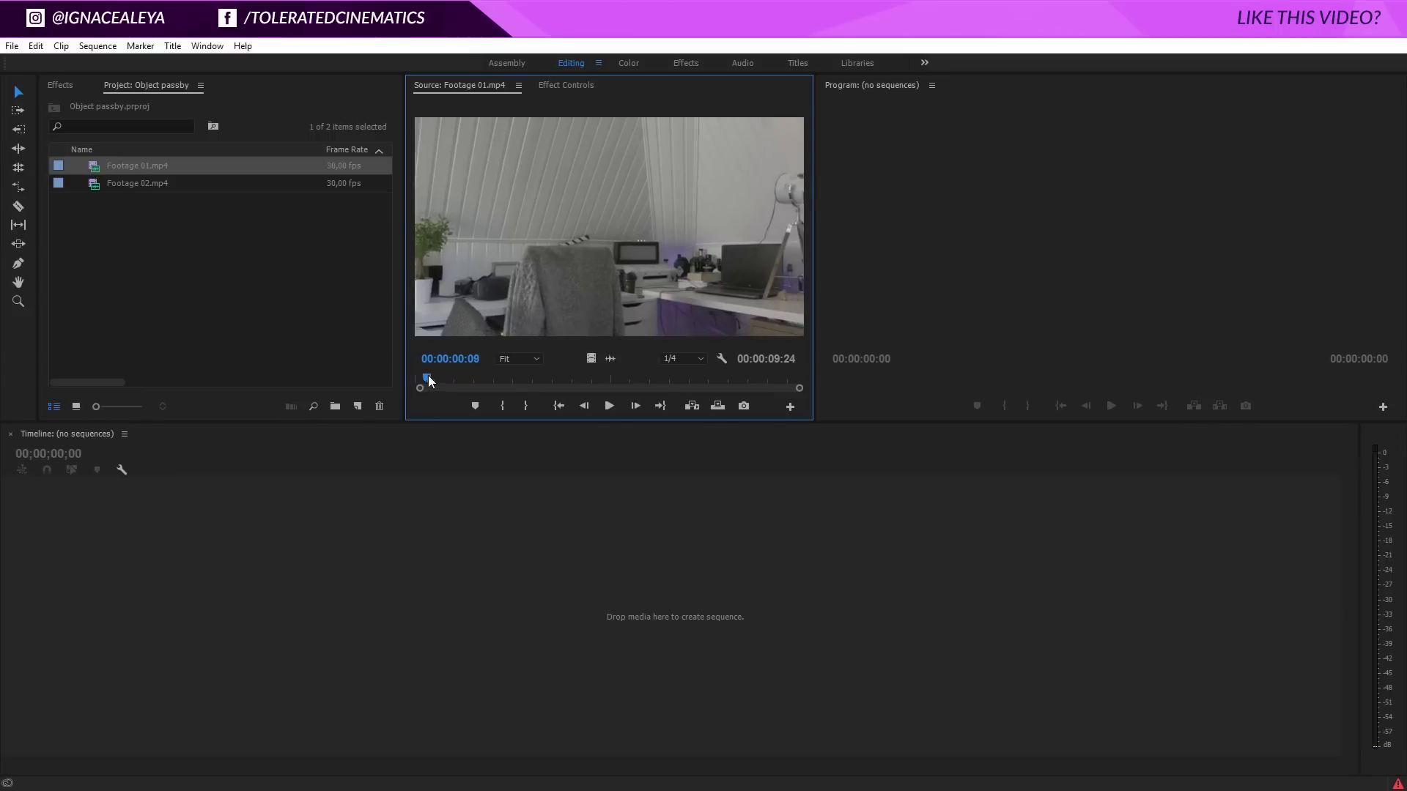
{"action": "double_click", "coordinate": [98, 184]}
{"action": "double_click", "coordinate": [92, 172]}
Scrub through Footage 01 and Footage 02, leaving Footage 02 loaded, and select Footage 01.
{"action": "left_click_drag", "start_coordinate": [489, 380], "coordinate": [770, 382]}
{"action": "double_click", "coordinate": [100, 187]}
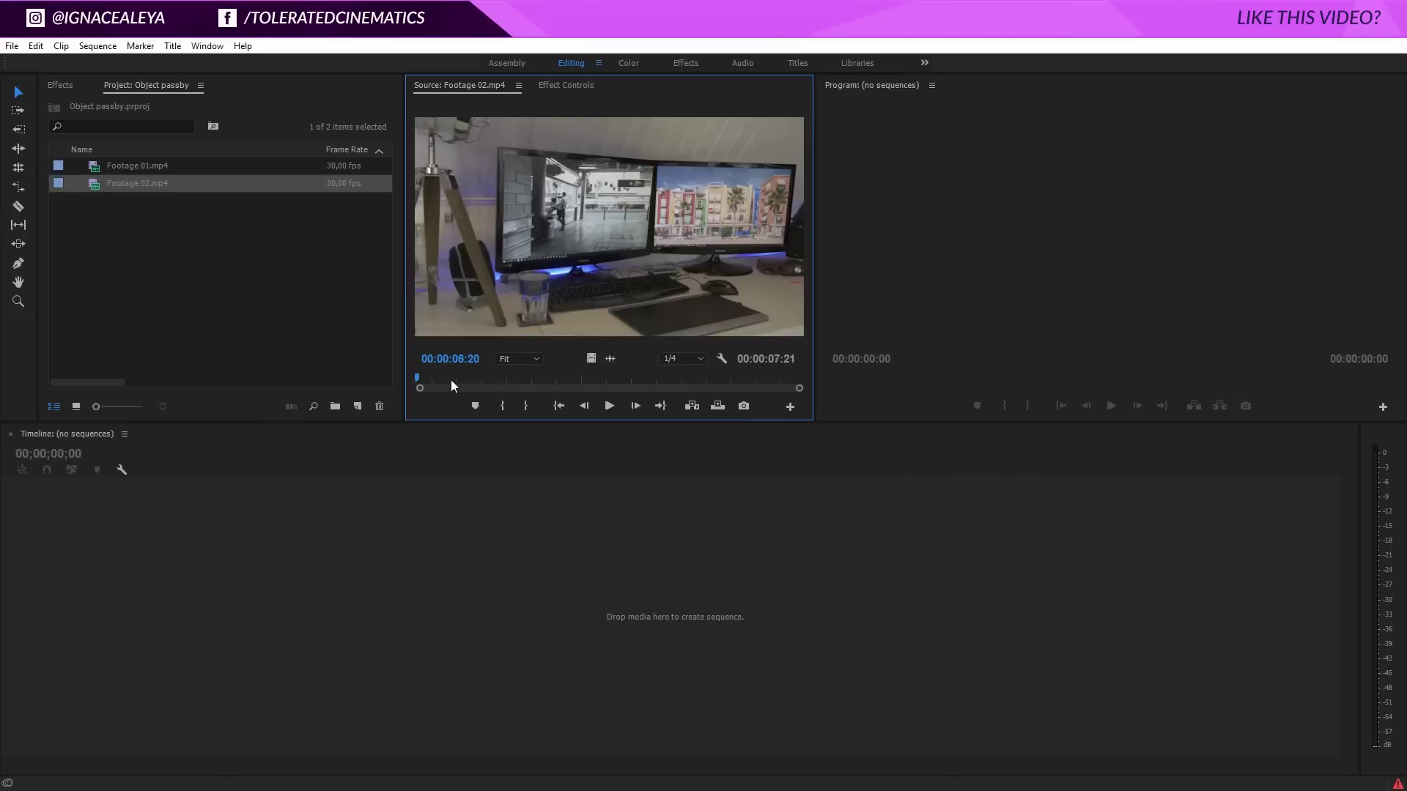
{"action": "left_click_drag", "start_coordinate": [437, 380], "coordinate": [799, 441]}
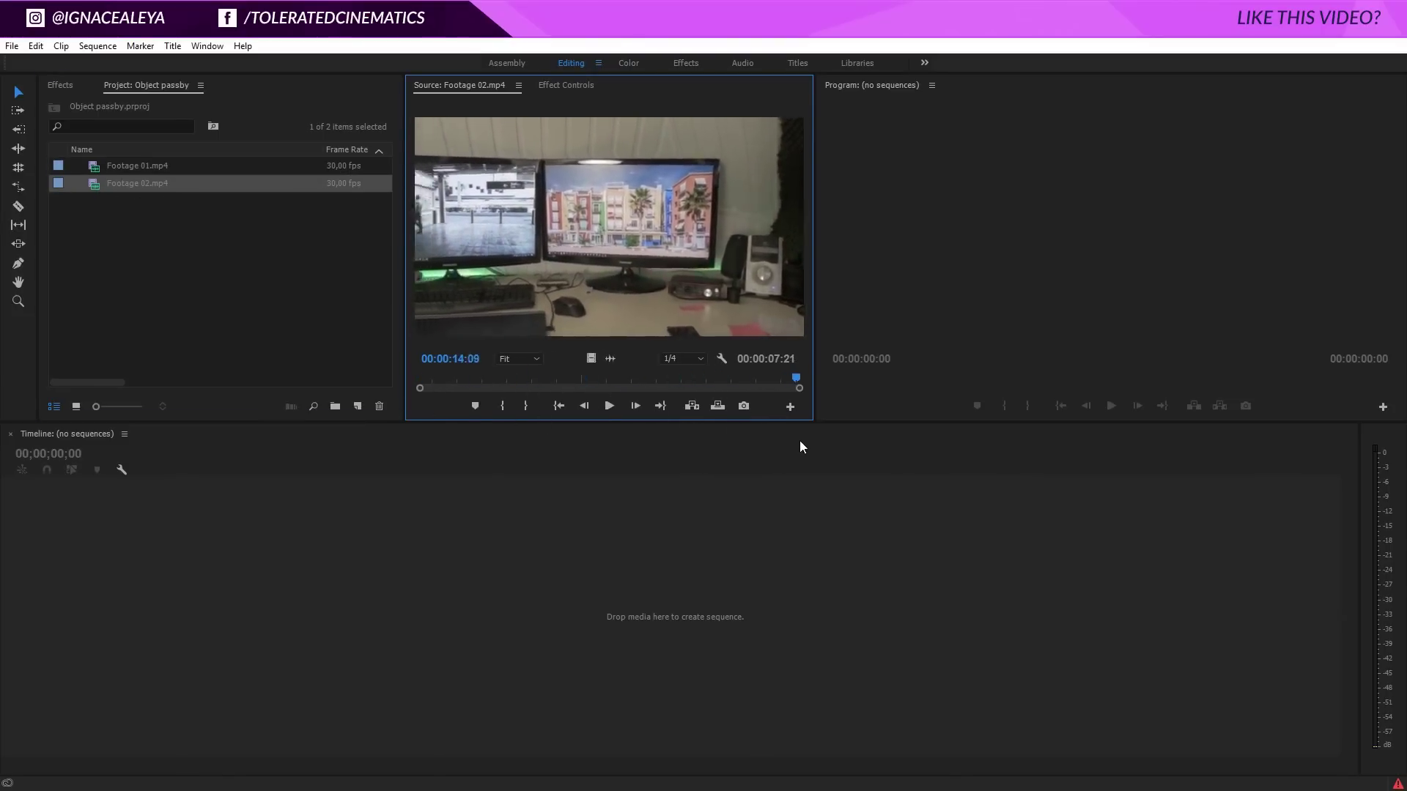
{"action": "left_click", "coordinate": [94, 171]}
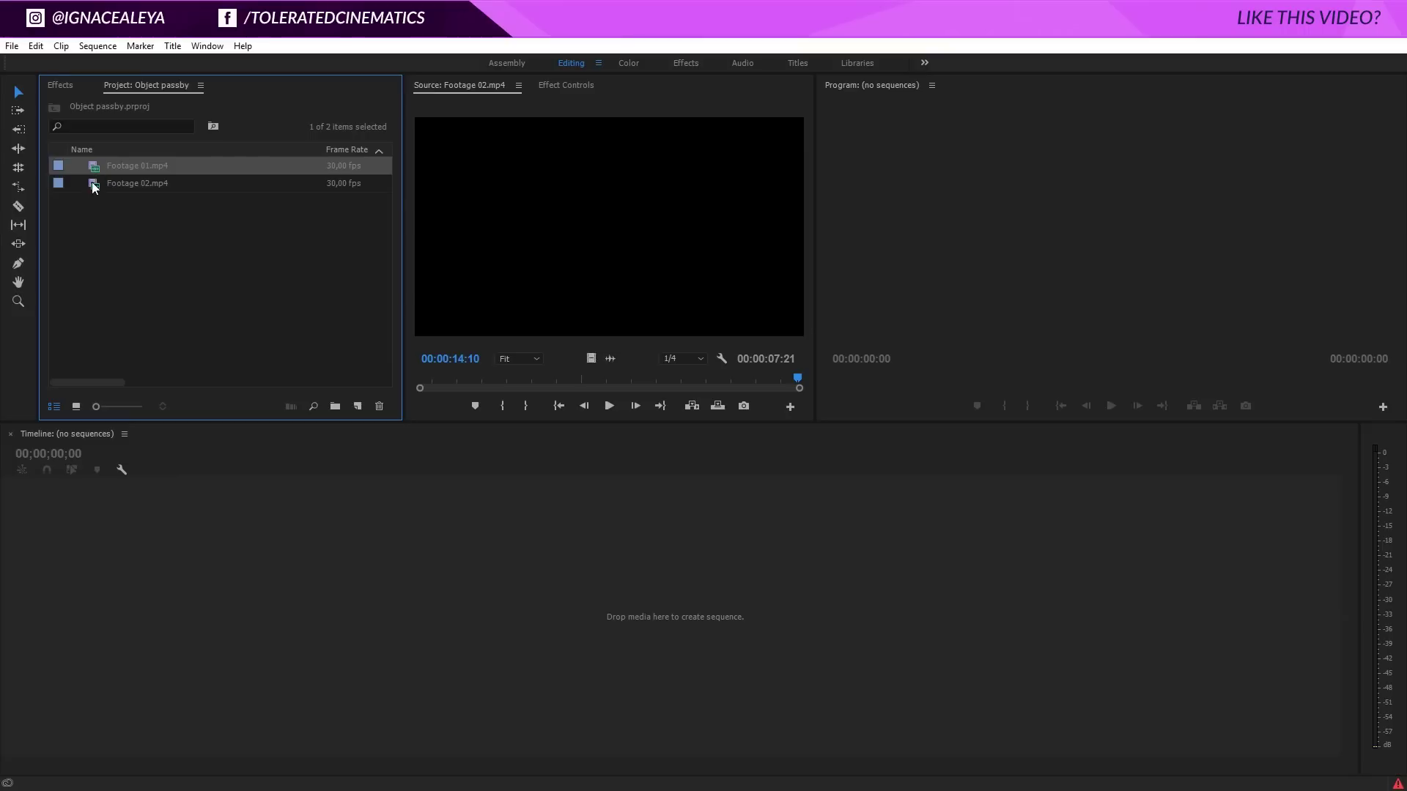
Create a new Footage 01 sequence from both clips and fit the preview to the monitor.
{"action": "left_click", "coordinate": [94, 185], "text": "shift"}
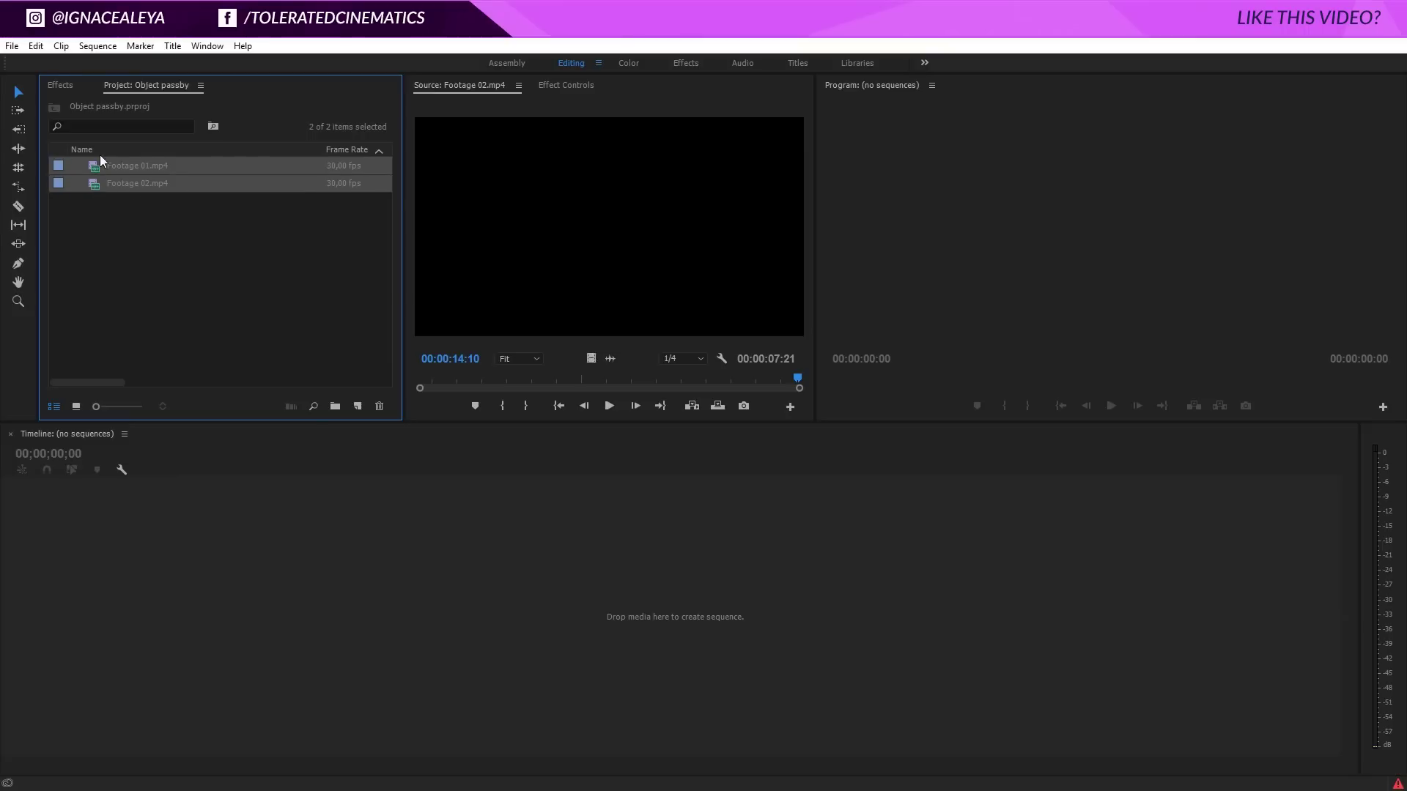
{"action": "left_click_drag", "start_coordinate": [97, 171], "coordinate": [359, 402]}
{"action": "left_click", "coordinate": [392, 460]}
{"action": "left_click", "coordinate": [538, 604]}
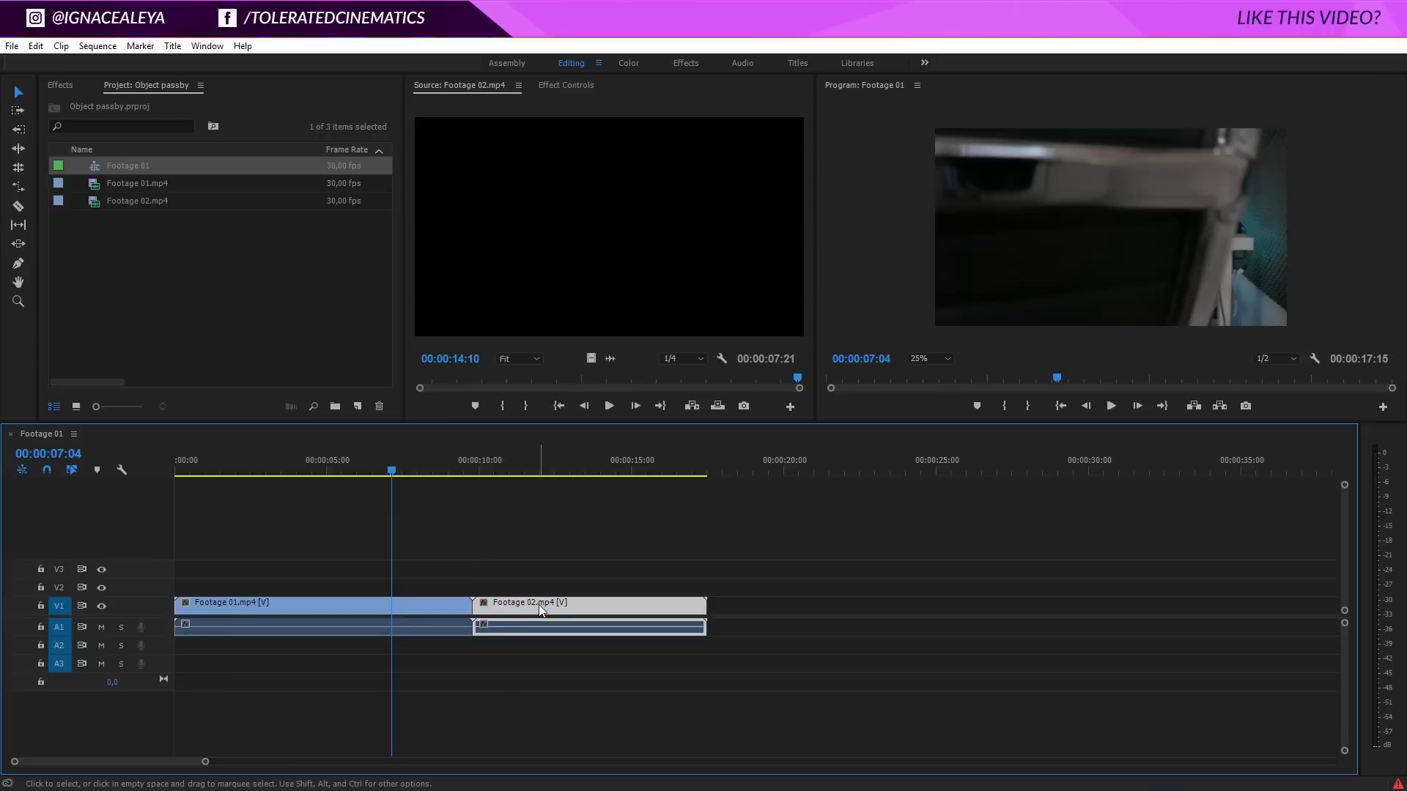
{"action": "left_click", "coordinate": [417, 602]}
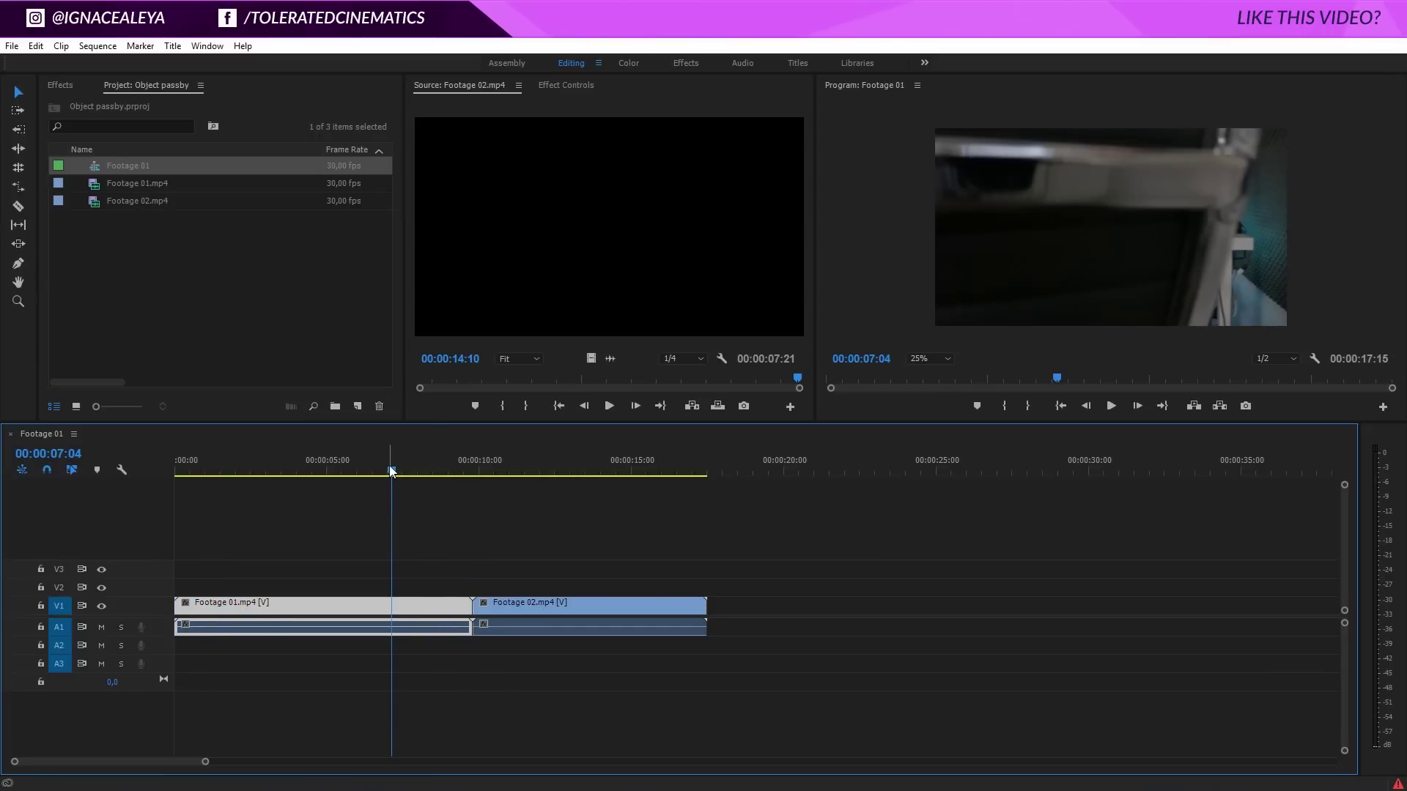
{"action": "left_click", "coordinate": [927, 357]}
{"action": "left_click", "coordinate": [941, 373]}
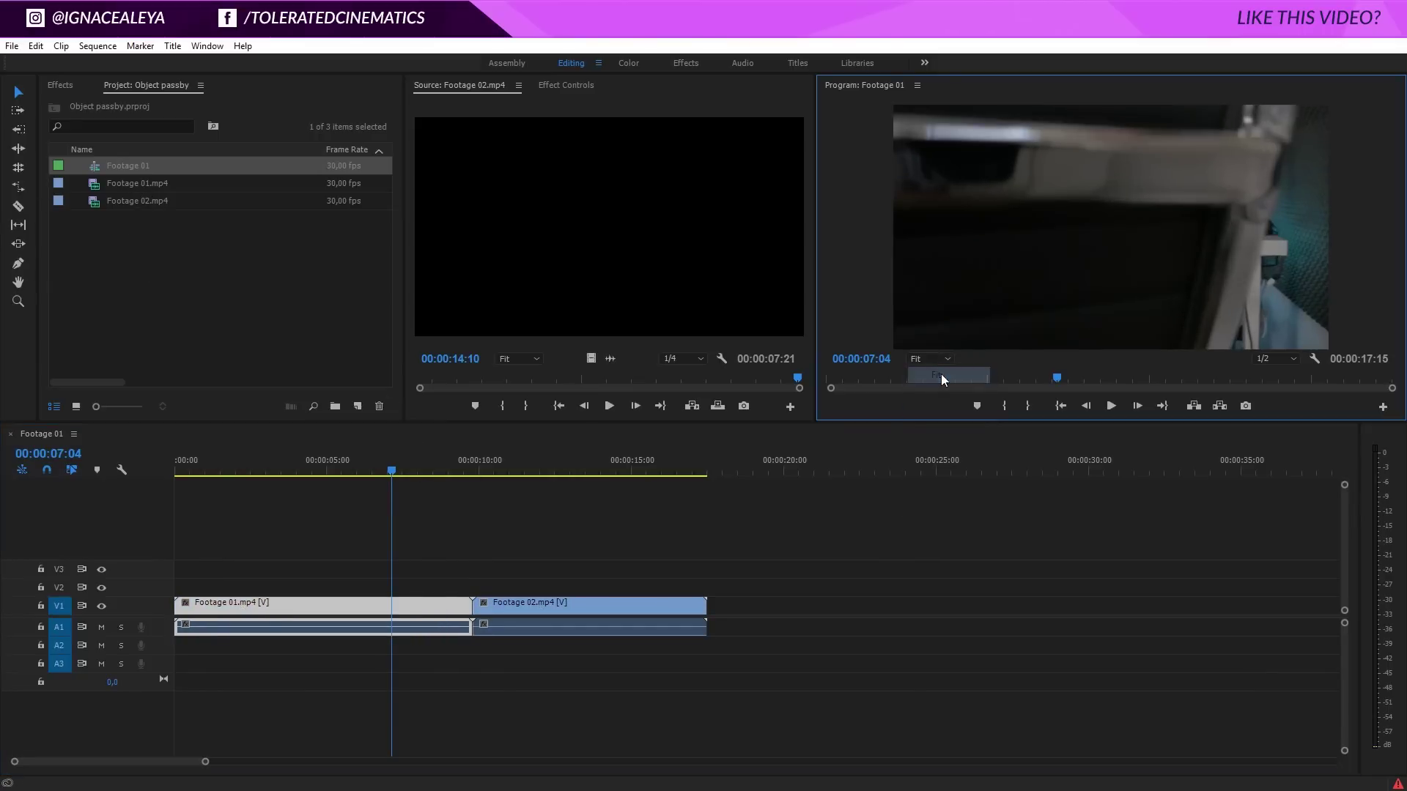
At 00:00:06:21, put Footage 01 on V2 and slide Footage 02 to start there.
{"action": "left_click_drag", "start_coordinate": [392, 472], "coordinate": [380, 472]}
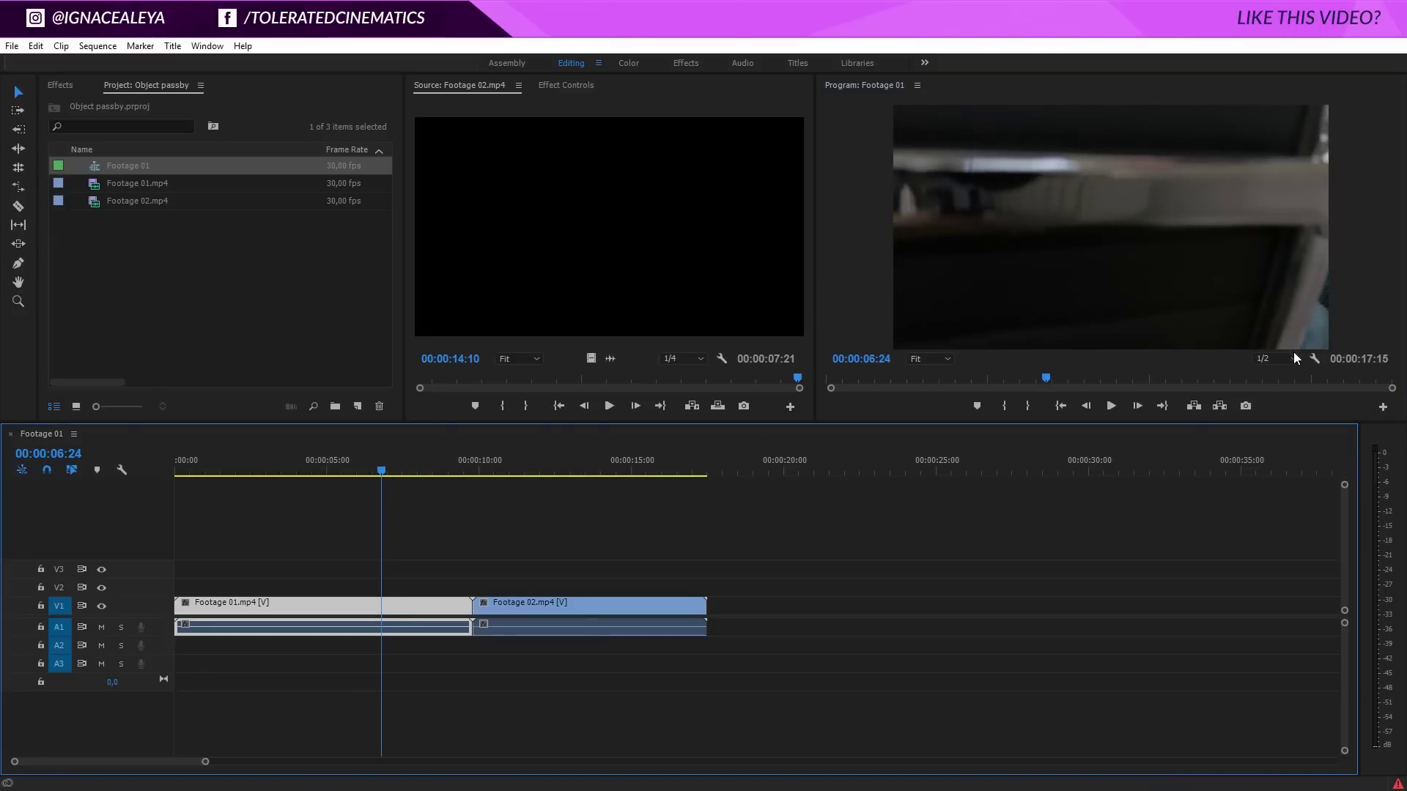
{"action": "left_click", "coordinate": [373, 476]}
{"action": "left_click_drag", "start_coordinate": [372, 478], "coordinate": [379, 478]}
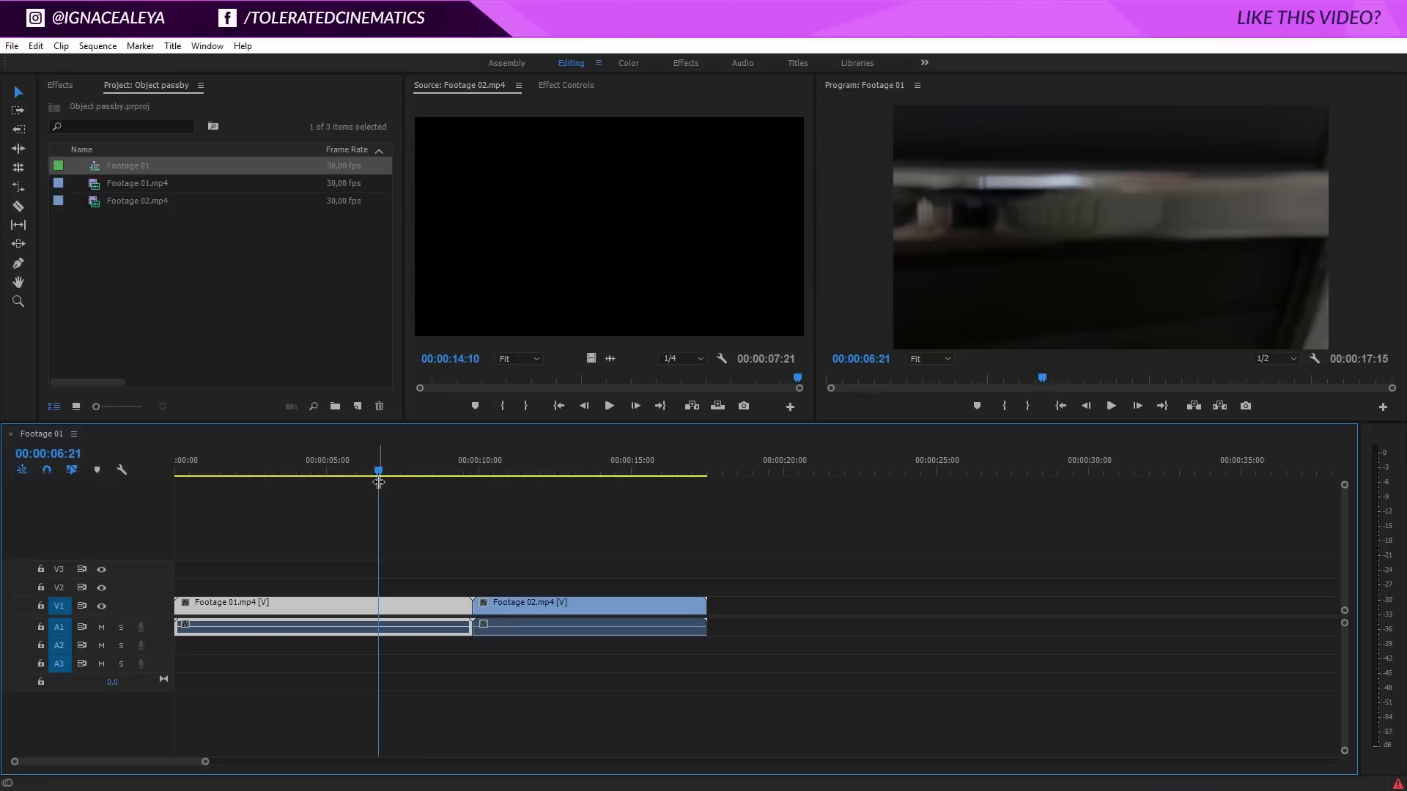
{"action": "key", "text": "Left"}
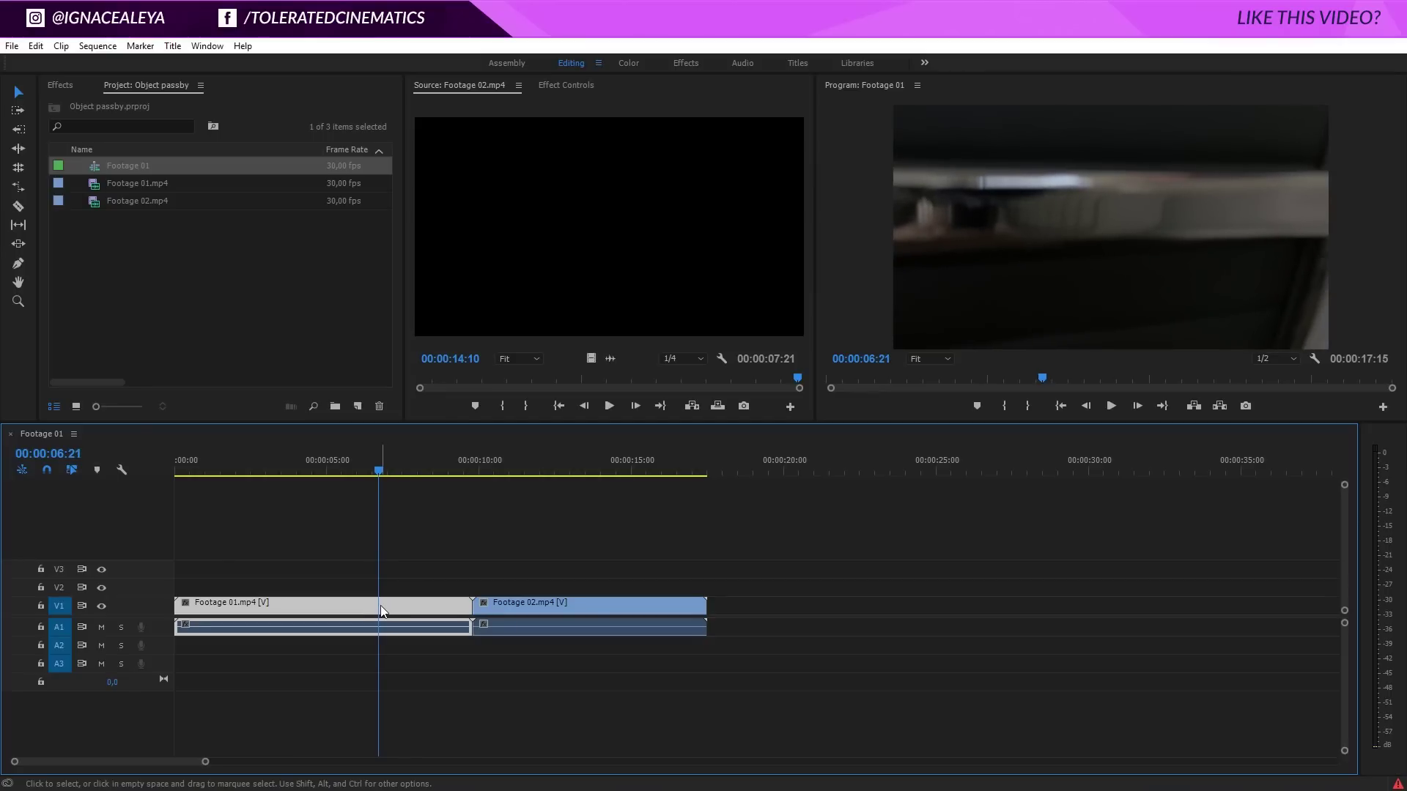
{"action": "left_click_drag", "start_coordinate": [412, 610], "coordinate": [411, 580]}
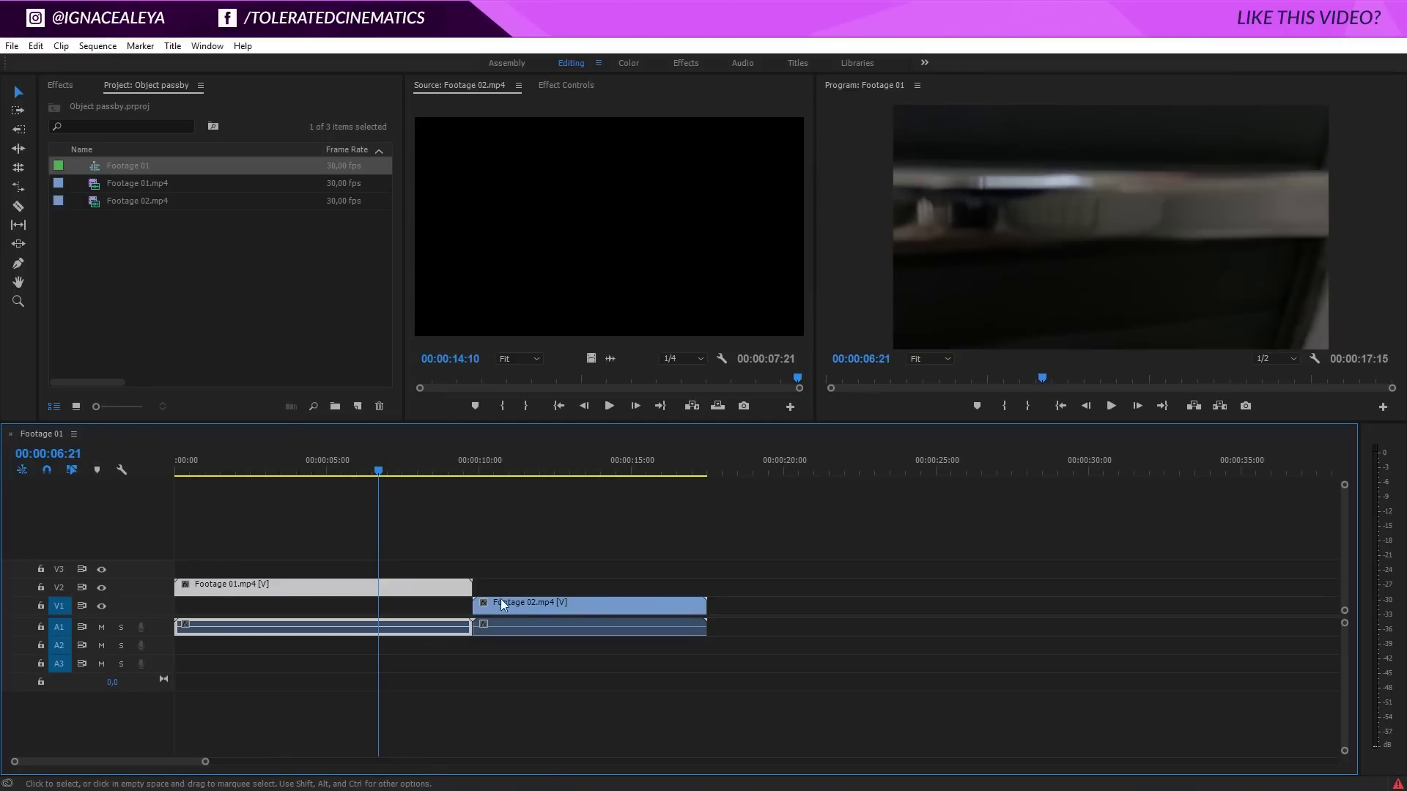
{"action": "left_click_drag", "start_coordinate": [503, 607], "coordinate": [412, 618]}
{"action": "left_click", "coordinate": [393, 590]}
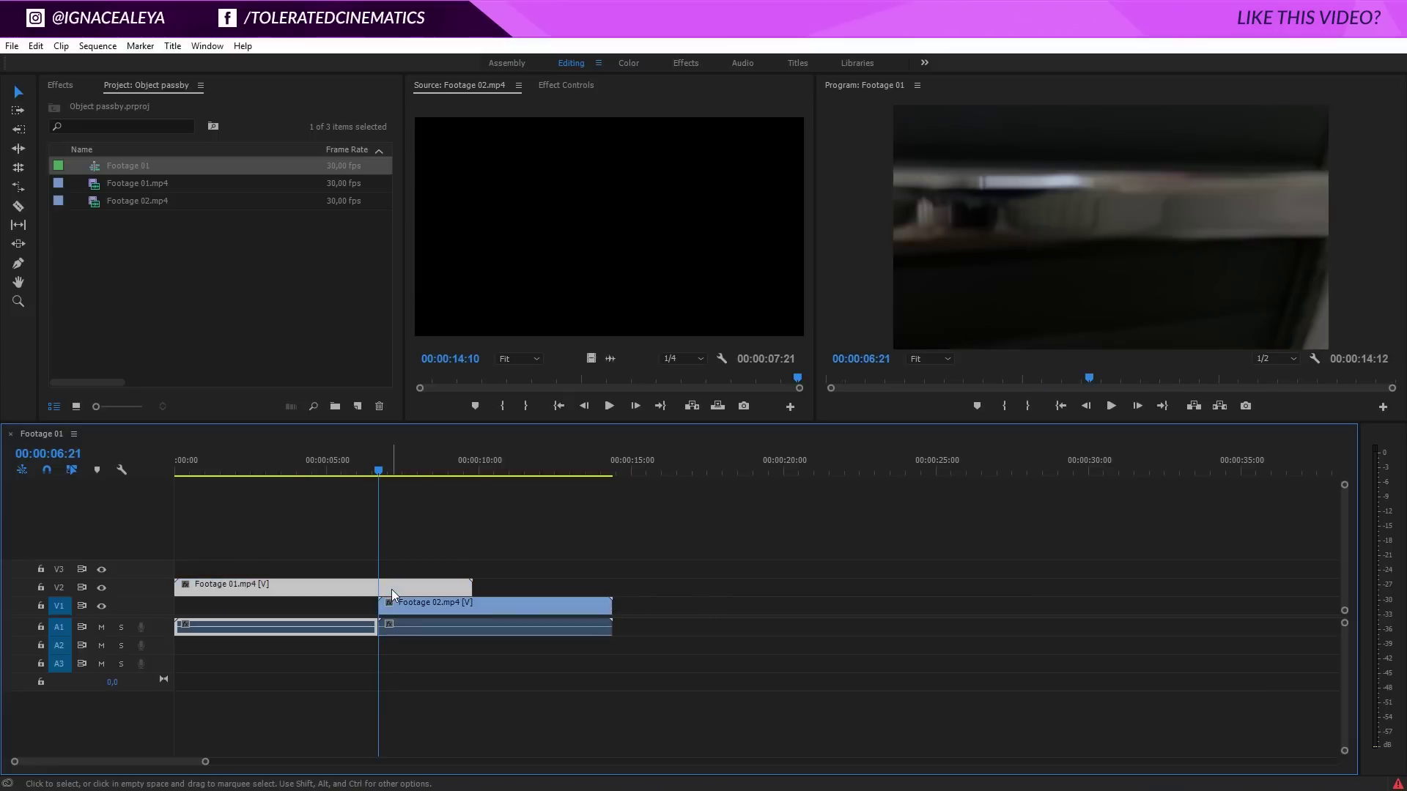
Select Footage 01's Opacity effect, zoom the preview to 25%, and go to 00:00:06:22.
{"action": "left_click", "coordinate": [570, 85]}
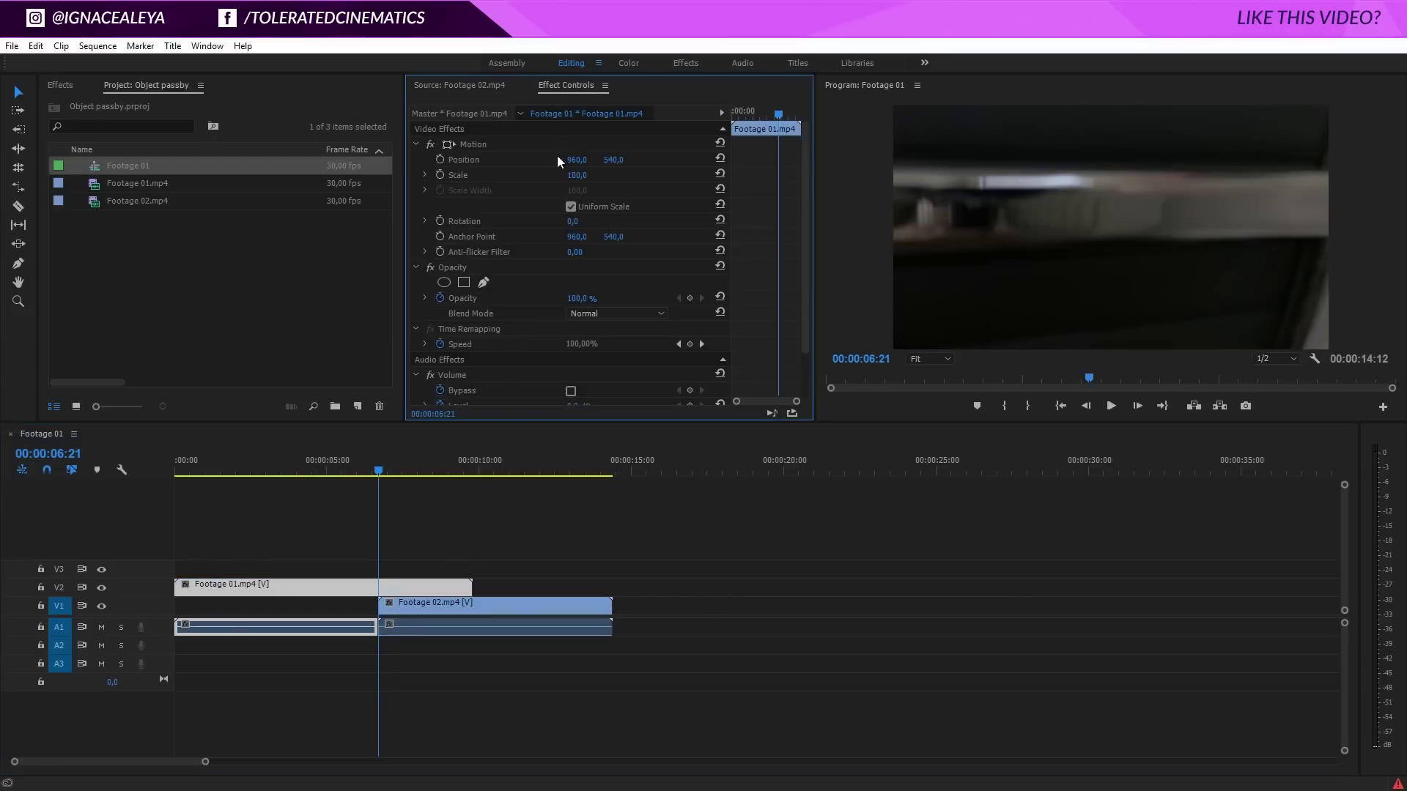
{"action": "left_click", "coordinate": [459, 267]}
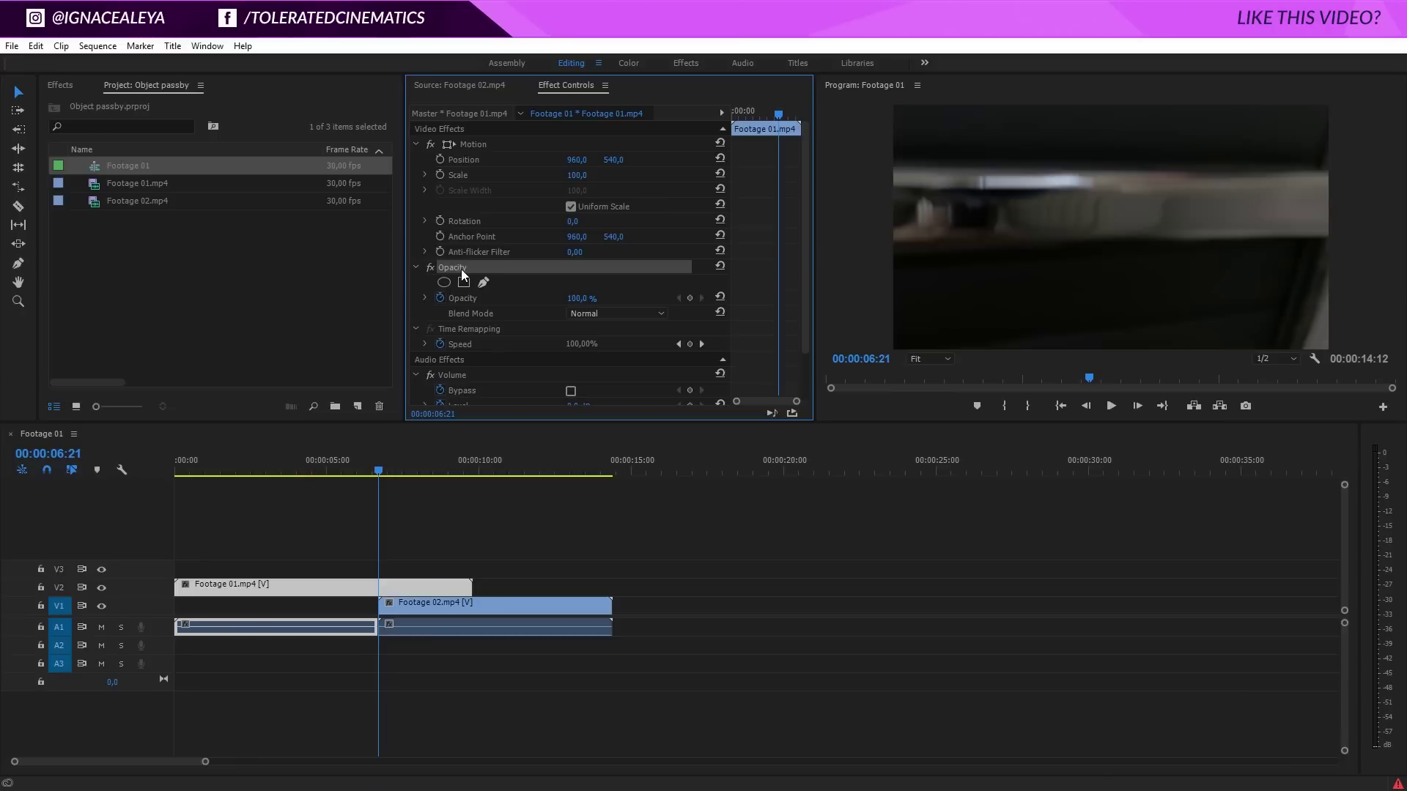
{"action": "left_click", "coordinate": [951, 360]}
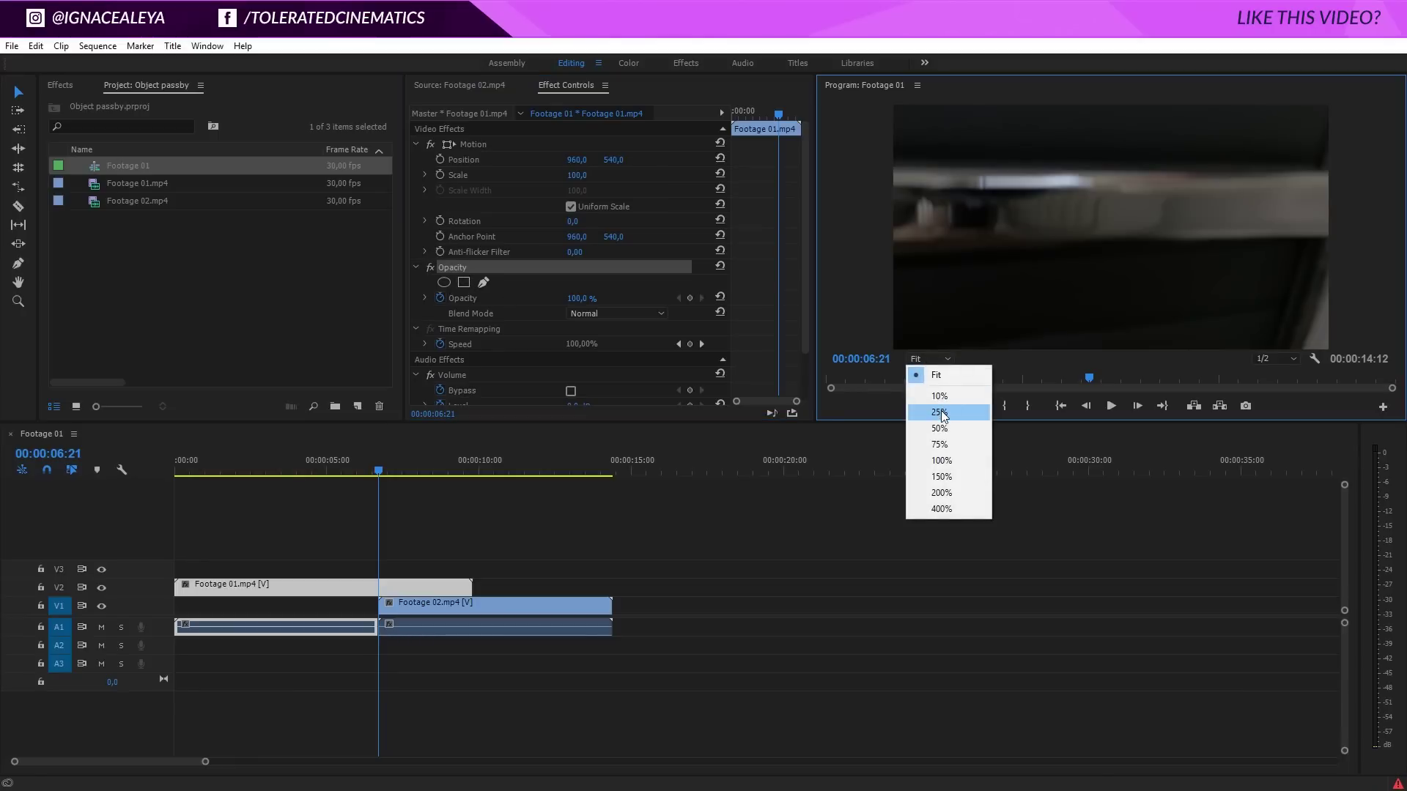
{"action": "left_click", "coordinate": [947, 414]}
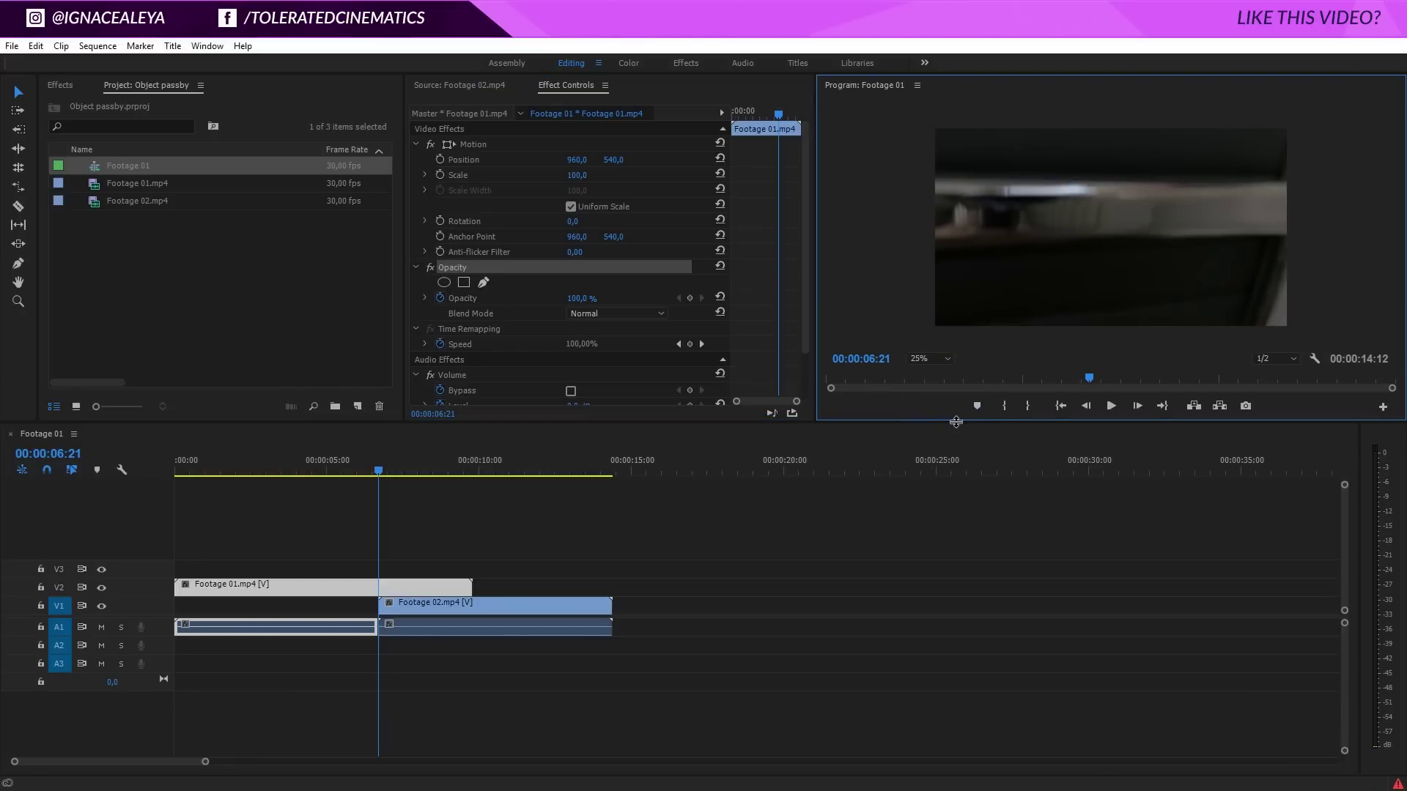
{"action": "left_click_drag", "start_coordinate": [955, 422], "coordinate": [955, 478]}
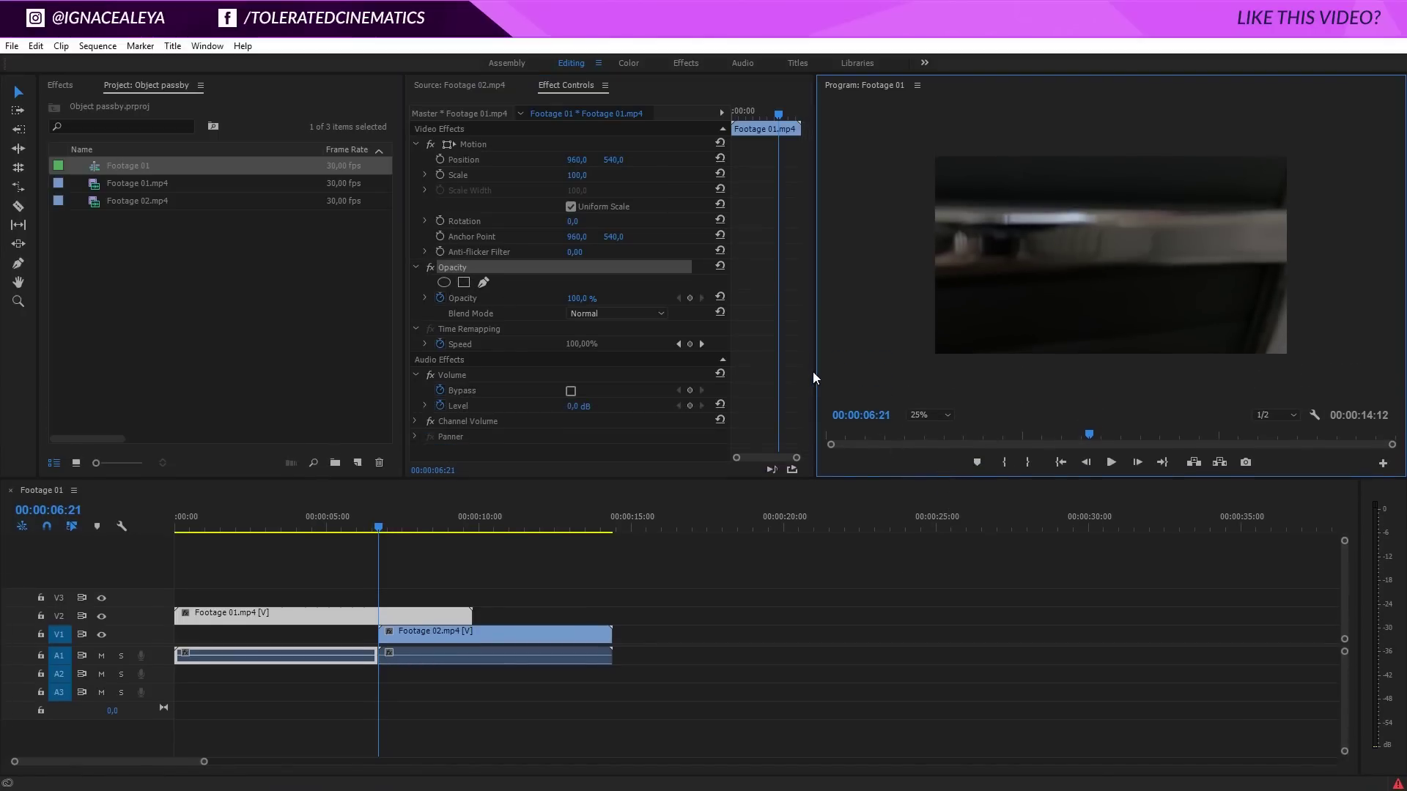
{"action": "left_click", "coordinate": [393, 619]}
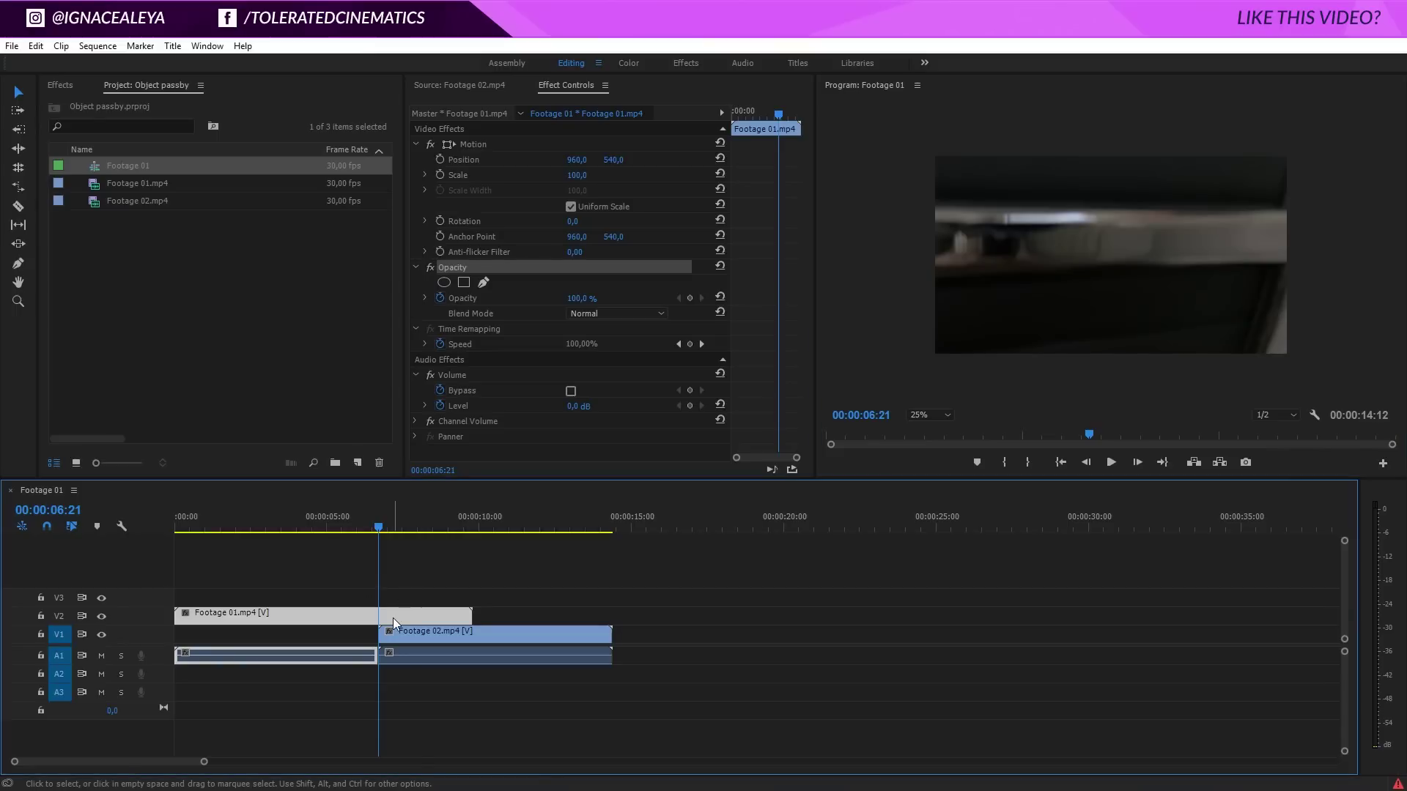
{"action": "key", "text": "Right"}
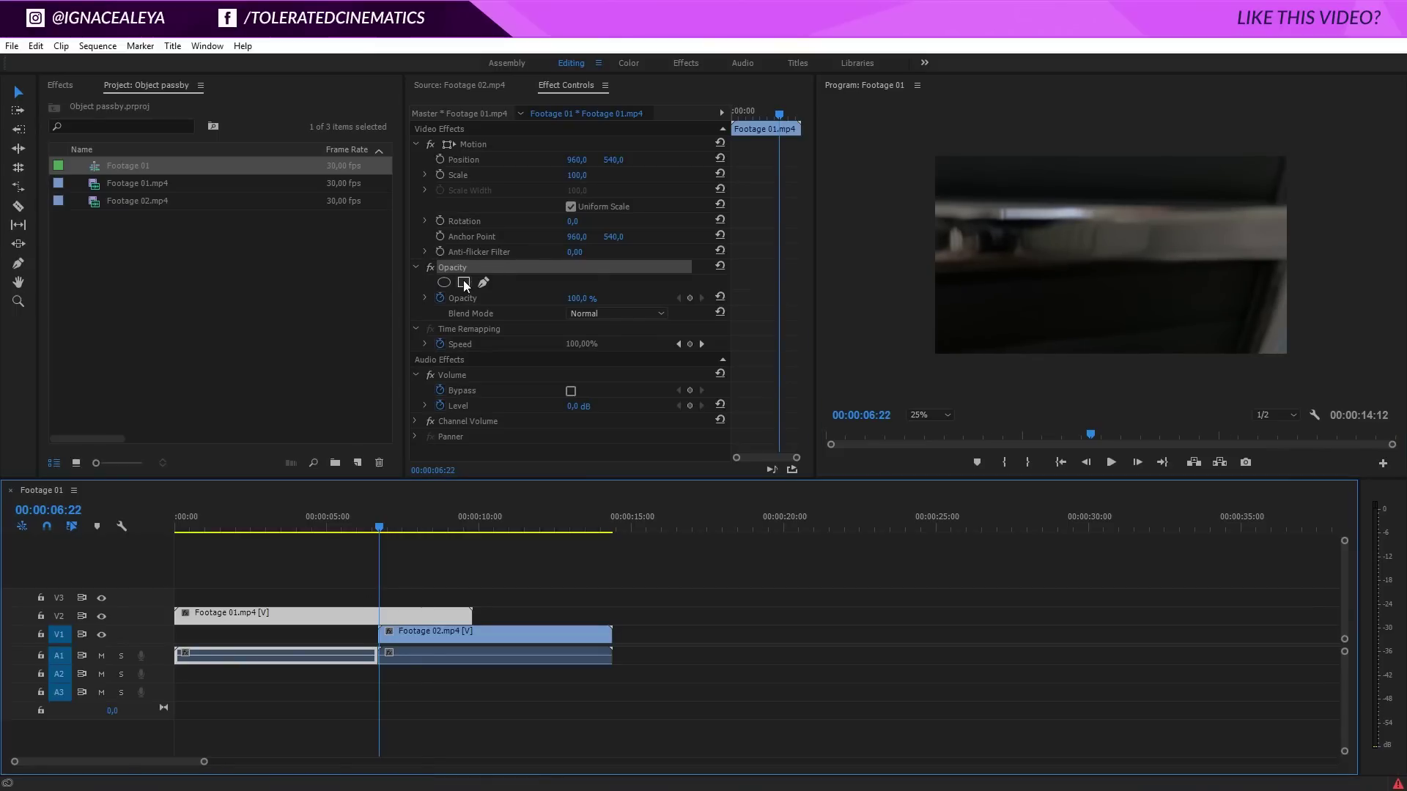
Draw a five-point pen Opacity mask whose right side sits on the chair edge.
{"action": "left_click", "coordinate": [485, 281]}
{"action": "left_click", "coordinate": [1307, 279]}
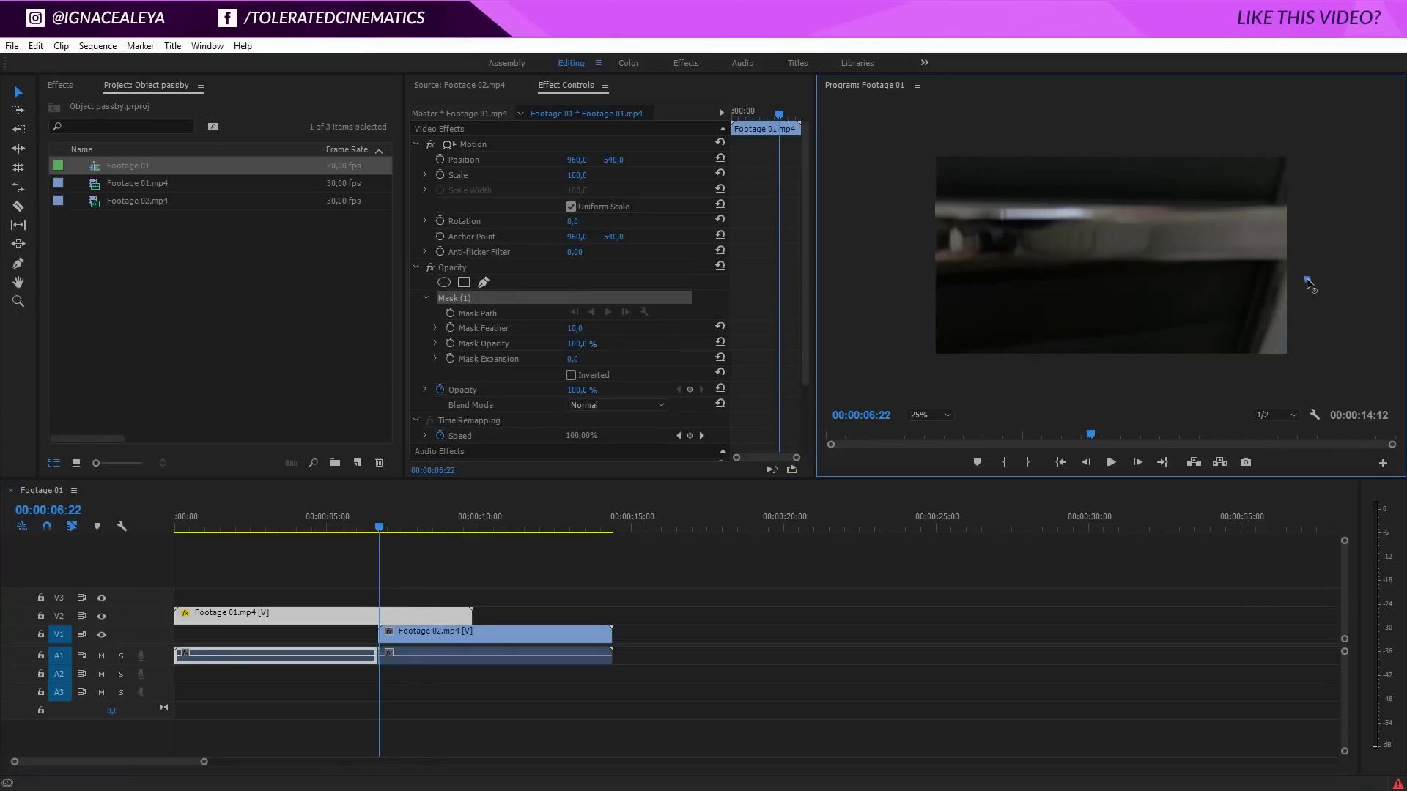
{"action": "left_click", "coordinate": [1271, 365]}
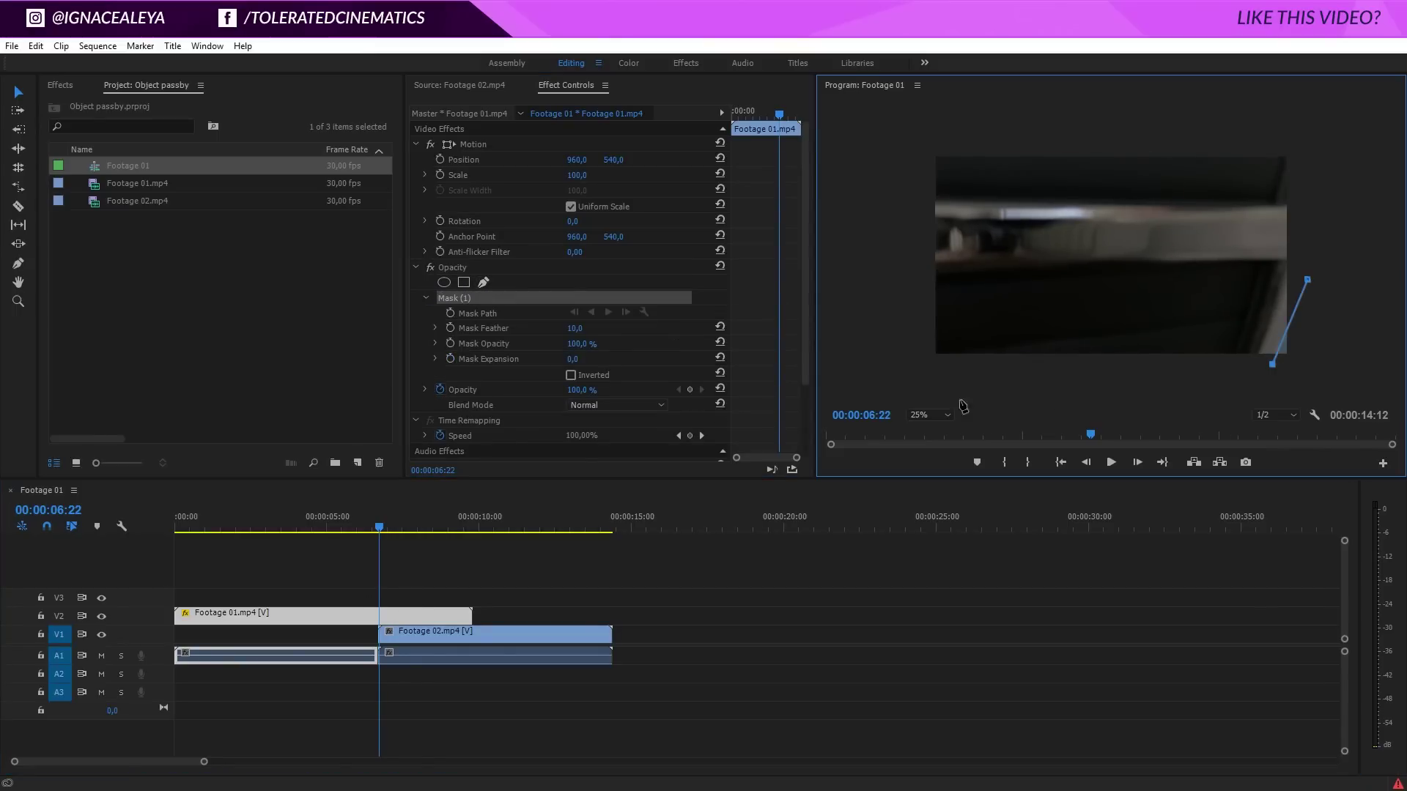
{"action": "left_click", "coordinate": [915, 377]}
{"action": "left_click", "coordinate": [919, 144]}
{"action": "left_click", "coordinate": [1301, 138]}
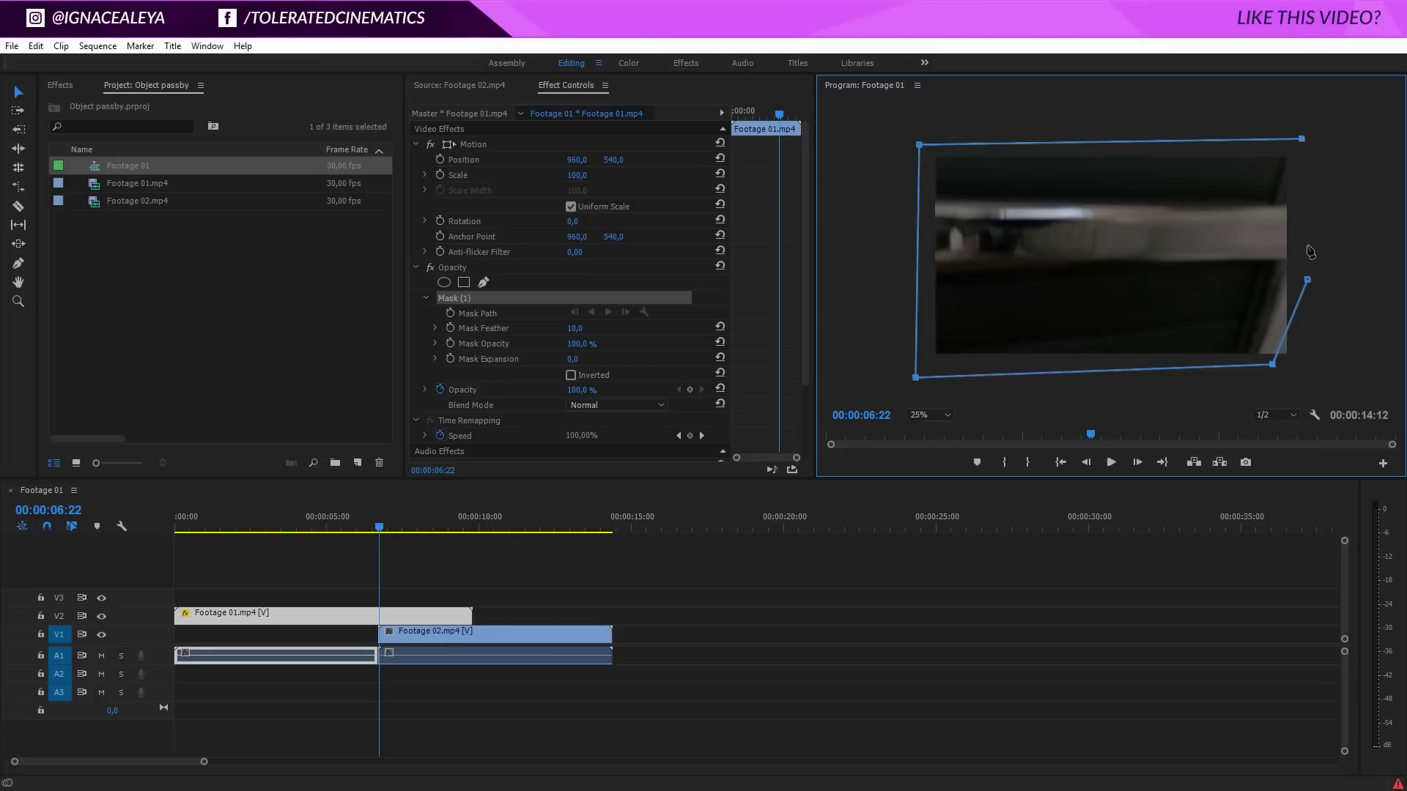
{"action": "left_click", "coordinate": [1307, 279]}
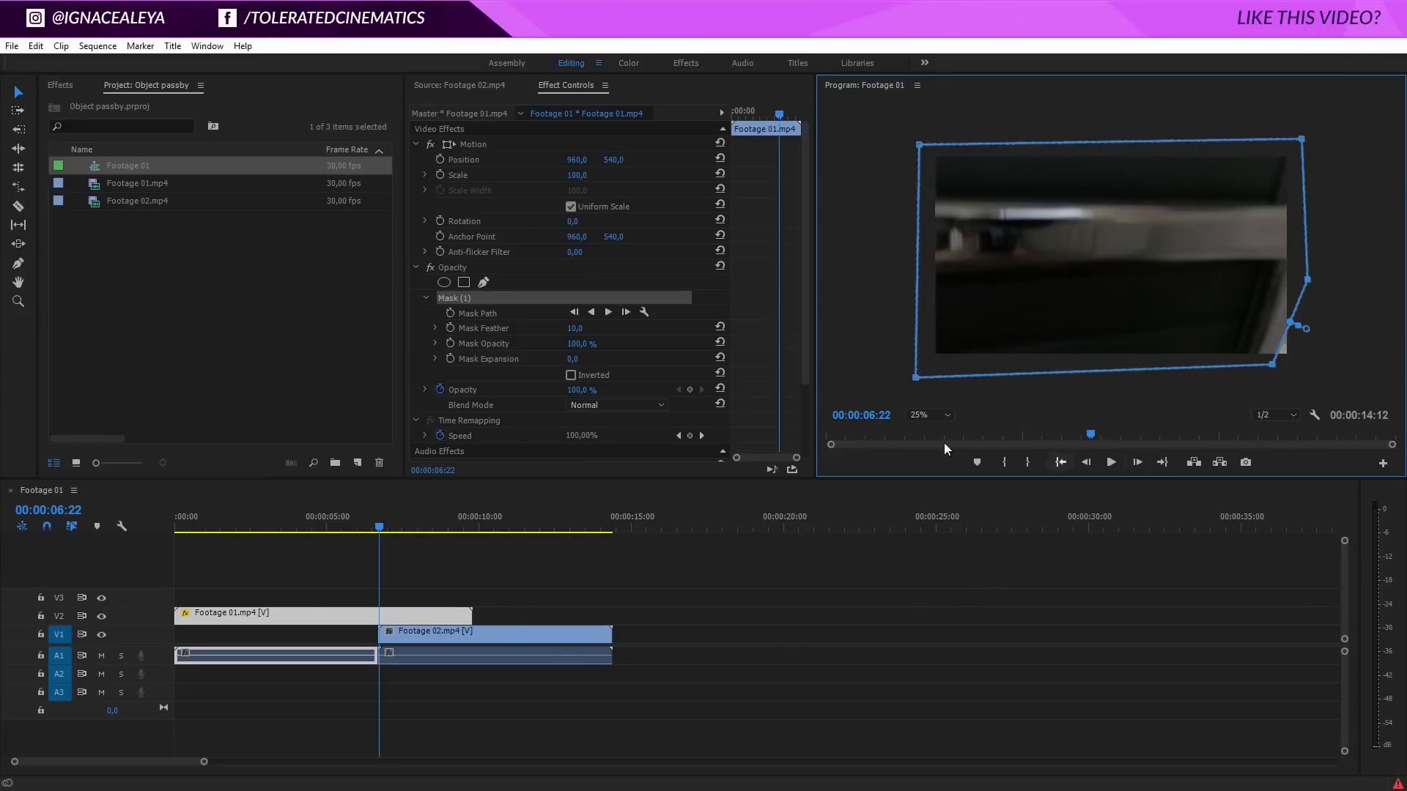
Enable Mask Path keyframing and fit the bottom-right mask point to the chair edge.
{"action": "left_click", "coordinate": [451, 315]}
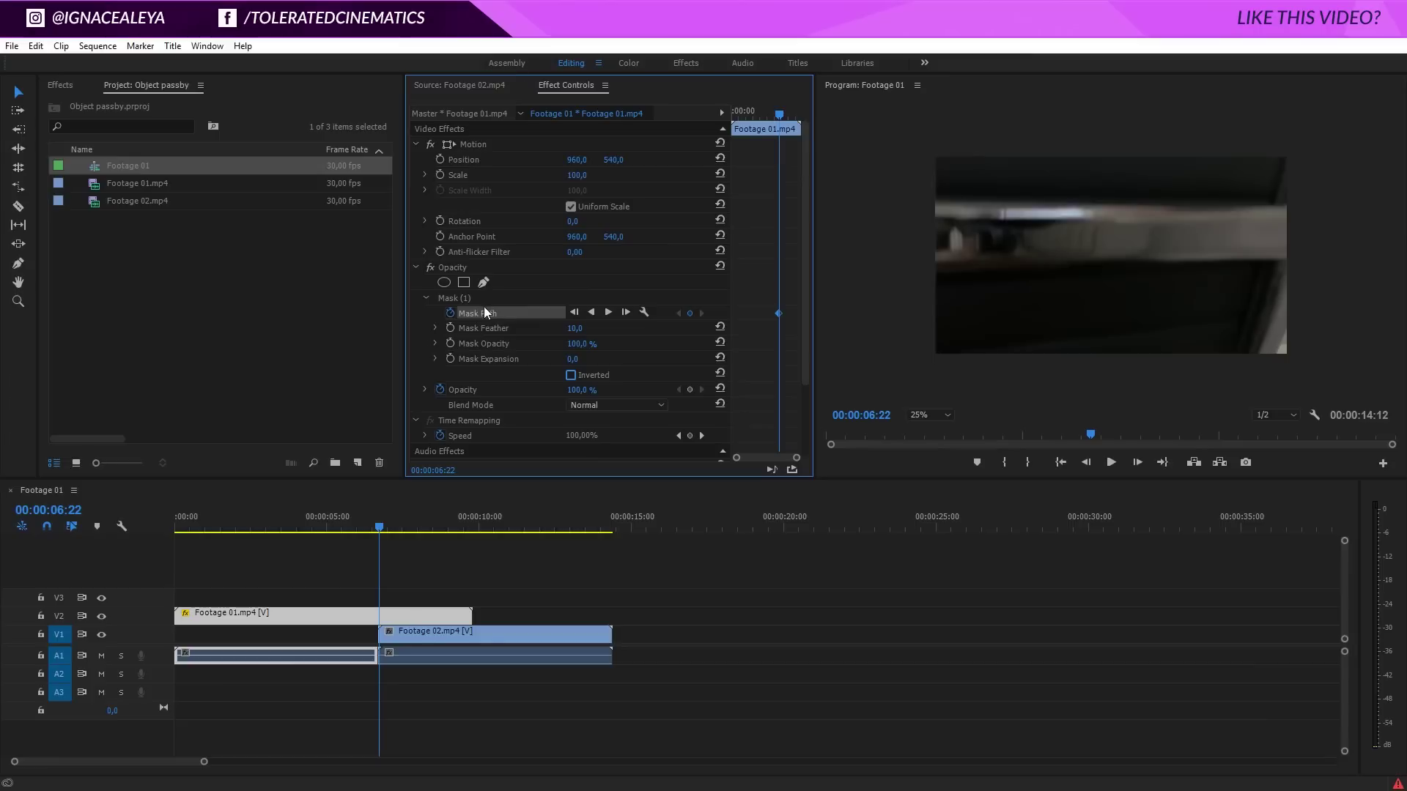
{"action": "left_click", "coordinate": [467, 301]}
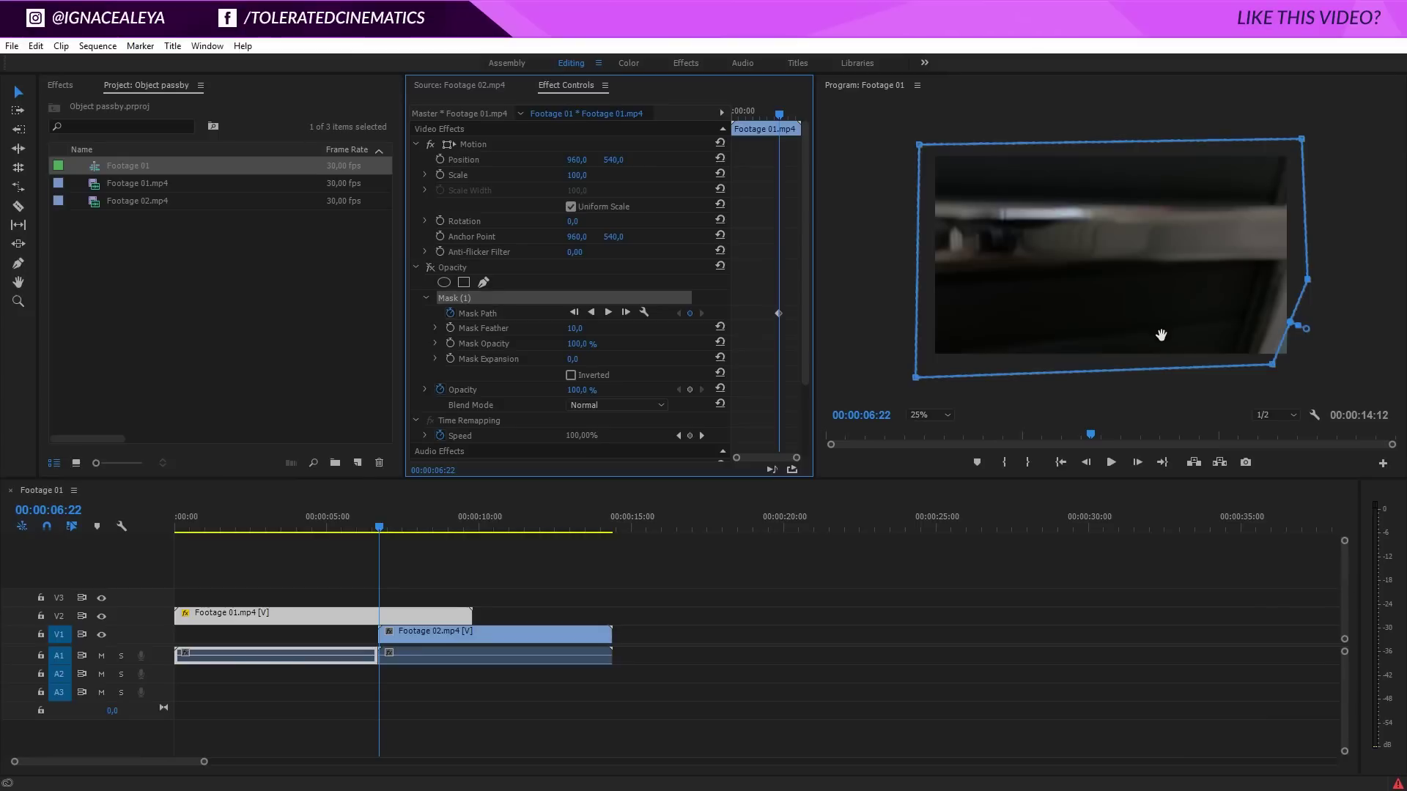
{"action": "left_click", "coordinate": [1085, 462]}
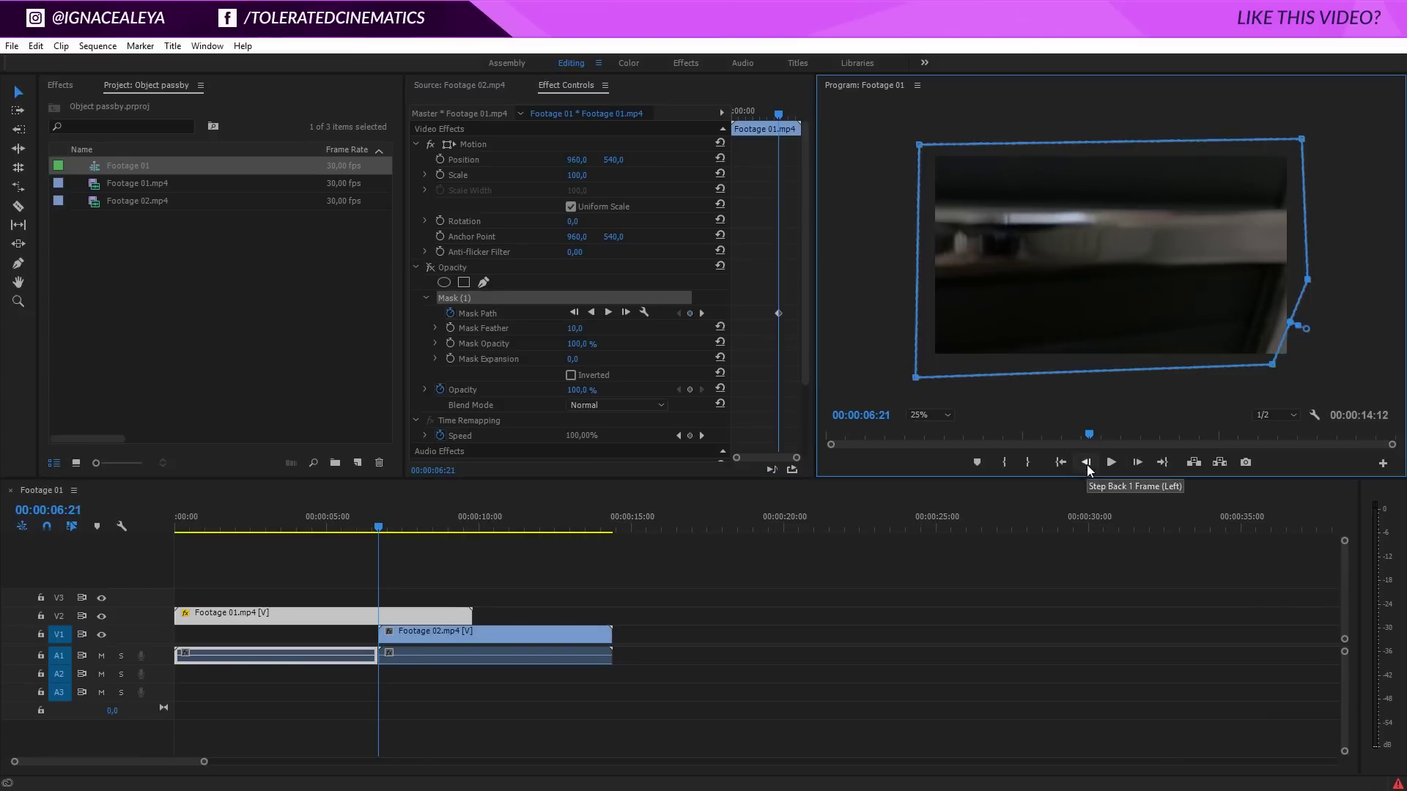
{"action": "left_click_drag", "start_coordinate": [1273, 364], "coordinate": [1292, 372]}
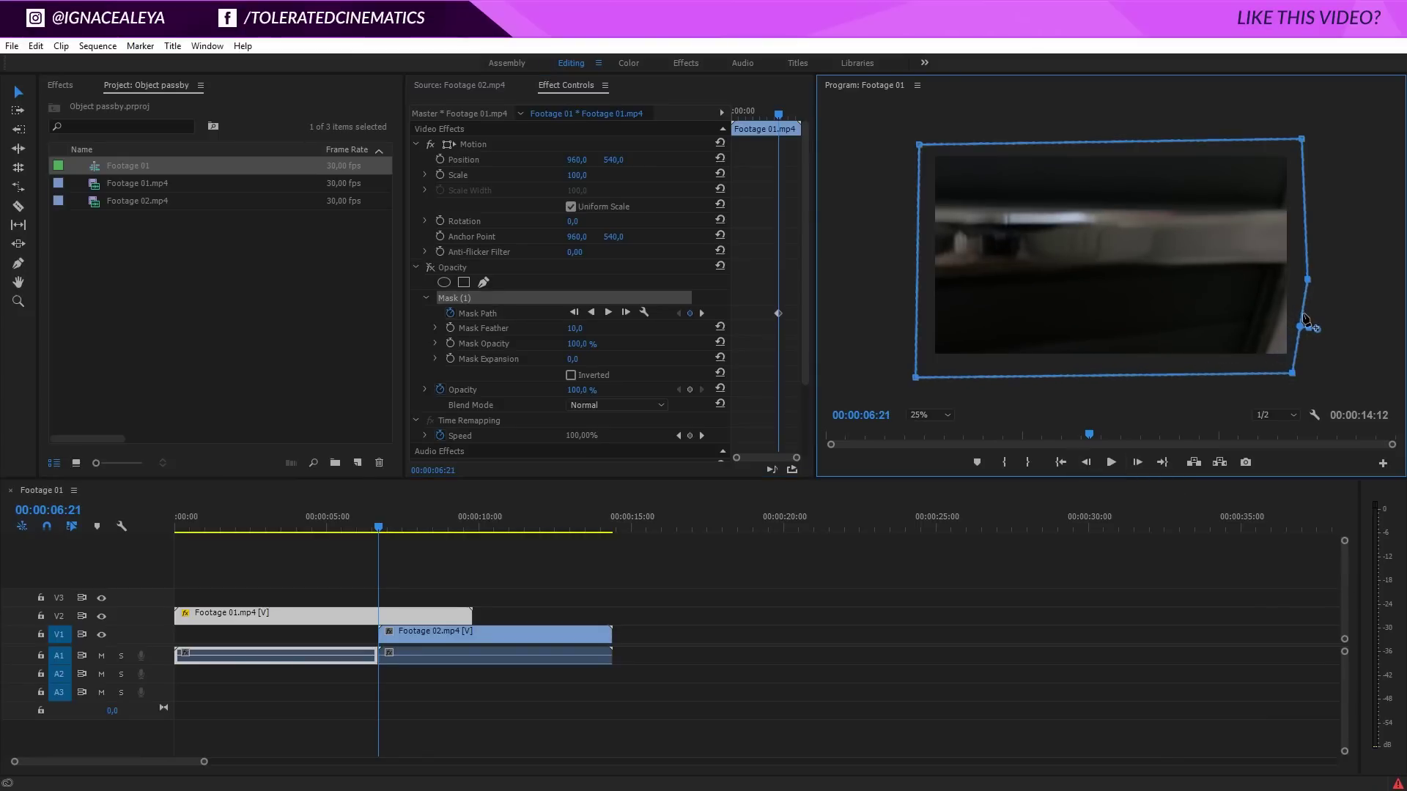
Around 00:00:08:18, collapse the mask into a thin strip at the frame's left edge.
{"action": "left_click", "coordinate": [1137, 463]}
{"action": "left_click", "coordinate": [1137, 462]}
{"action": "left_click", "coordinate": [1138, 462]}
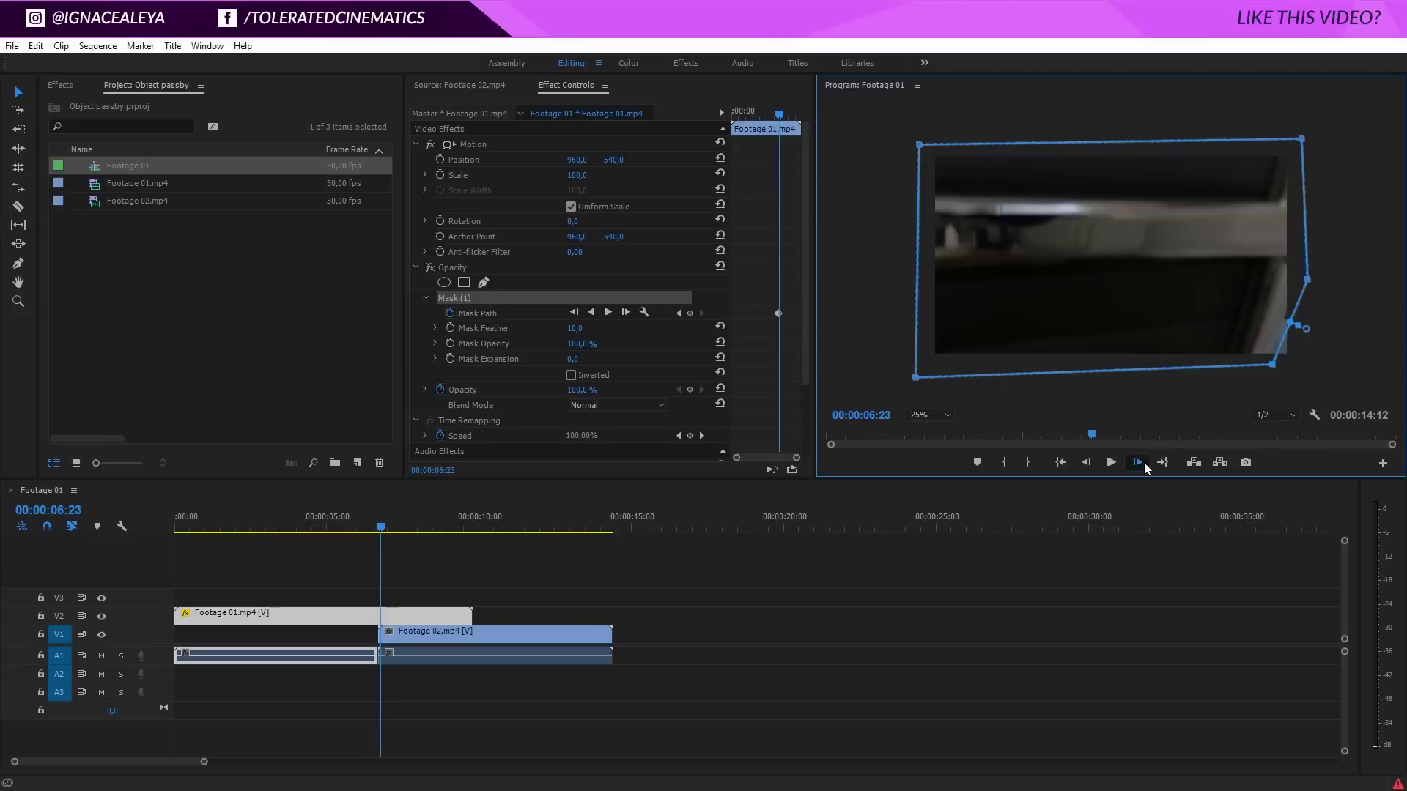
{"action": "left_click", "coordinate": [1138, 462]}
{"action": "left_click", "coordinate": [1138, 462]}
{"action": "left_click", "coordinate": [1138, 462]}
{"action": "left_click", "coordinate": [1138, 462]}
{"action": "left_click", "coordinate": [1137, 462]}
{"action": "left_click", "coordinate": [1138, 462]}
{"action": "left_click", "coordinate": [1138, 462]}
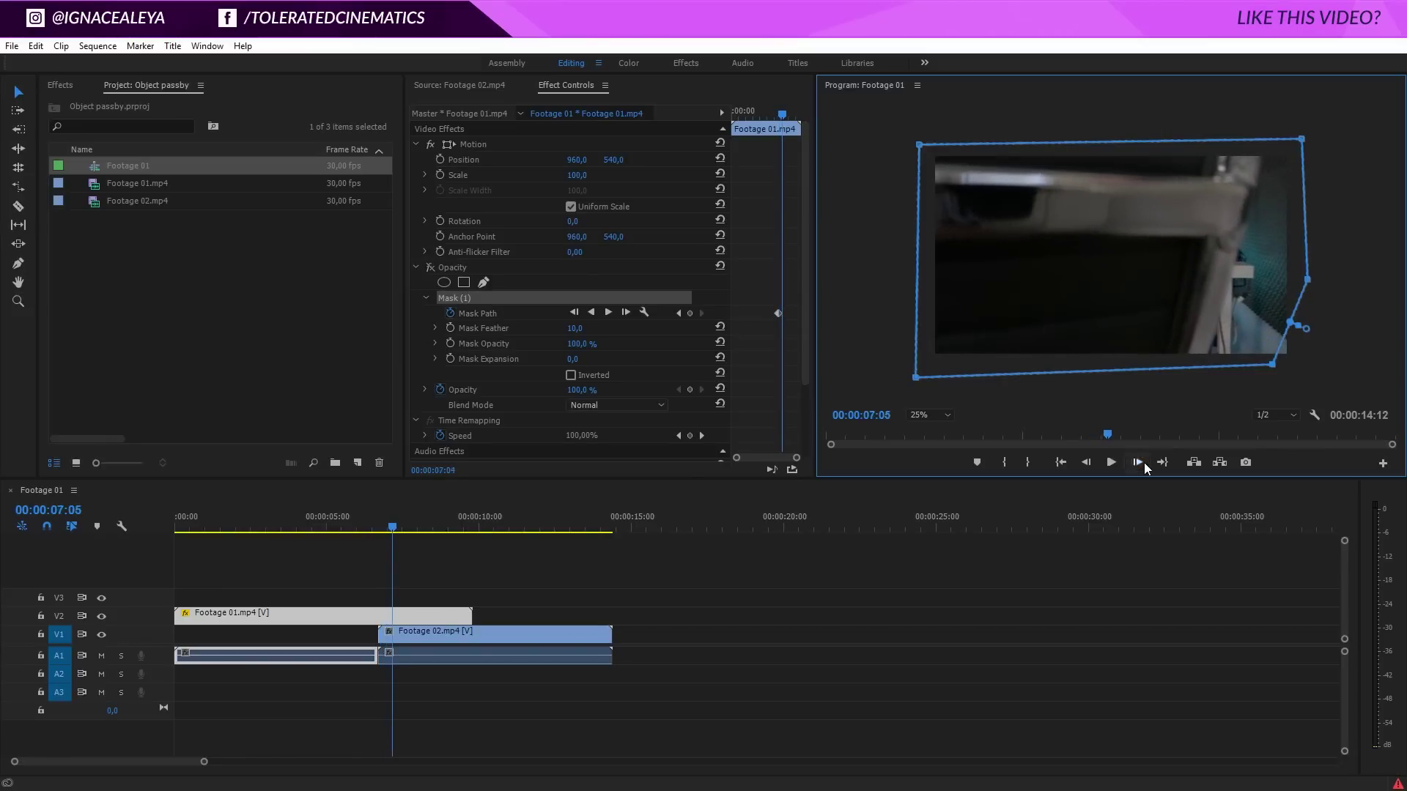
{"action": "left_click", "coordinate": [1138, 462]}
{"action": "left_click", "coordinate": [1138, 462]}
{"action": "left_click_drag", "start_coordinate": [1110, 435], "coordinate": [1168, 440]}
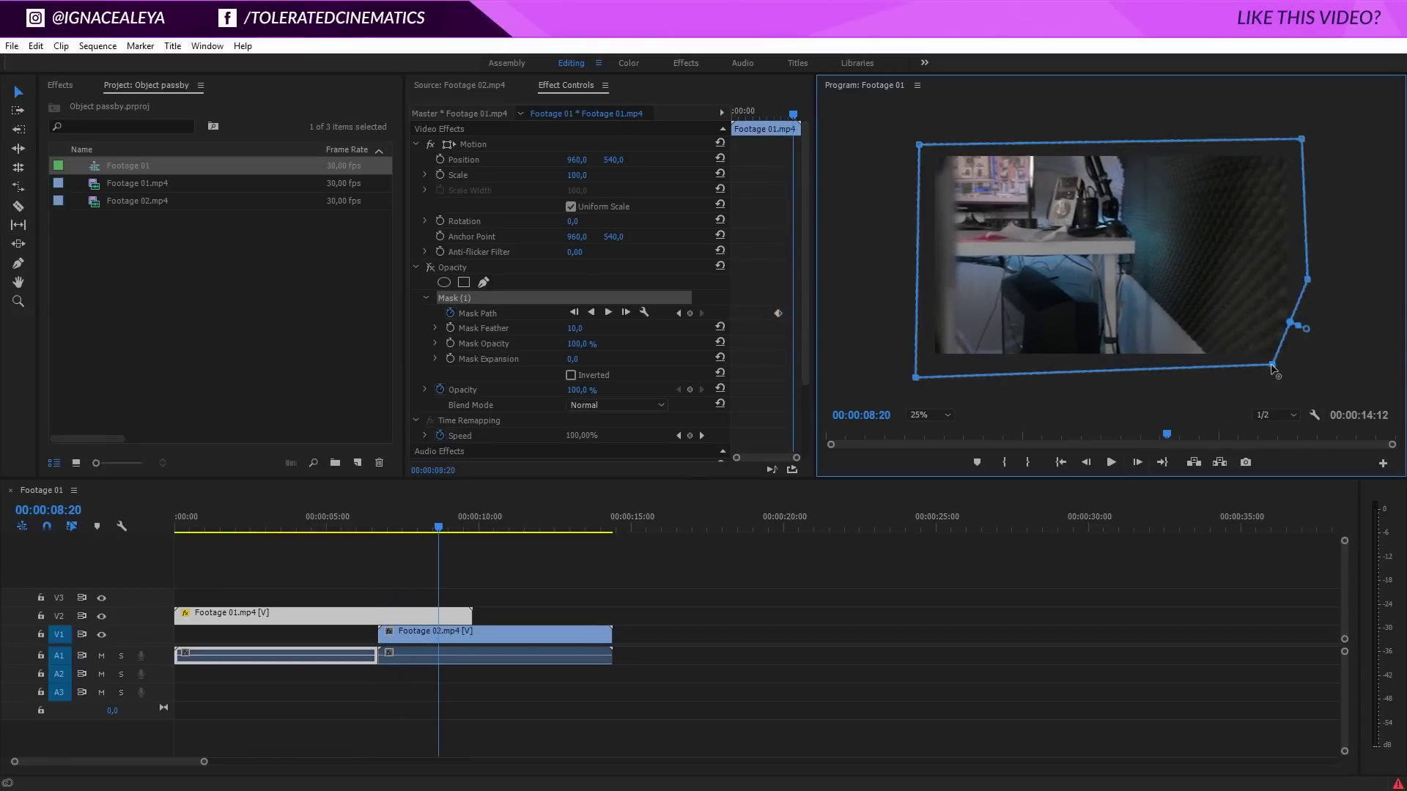
{"action": "left_click_drag", "start_coordinate": [1271, 364], "coordinate": [1132, 325]}
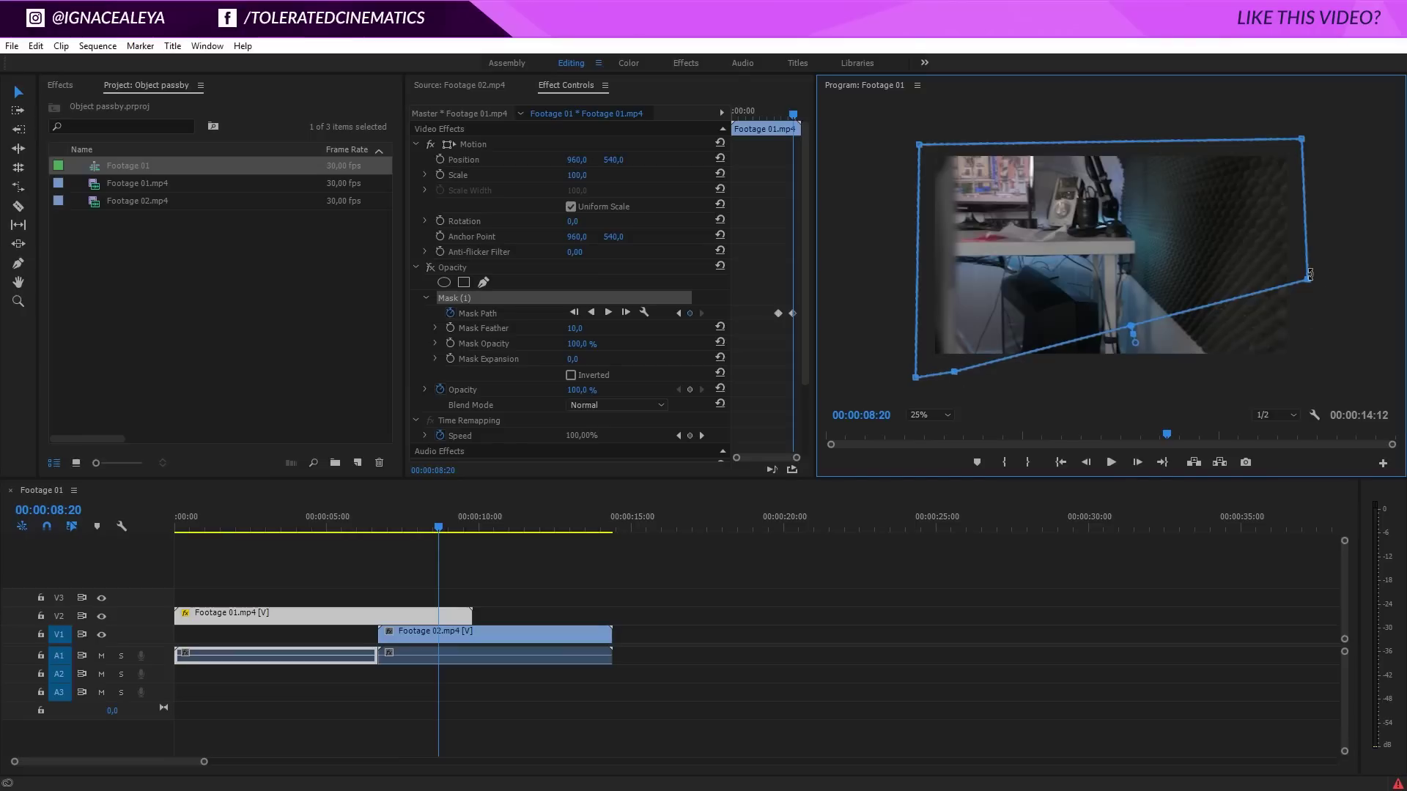
{"action": "left_click_drag", "start_coordinate": [1301, 138], "coordinate": [958, 107]}
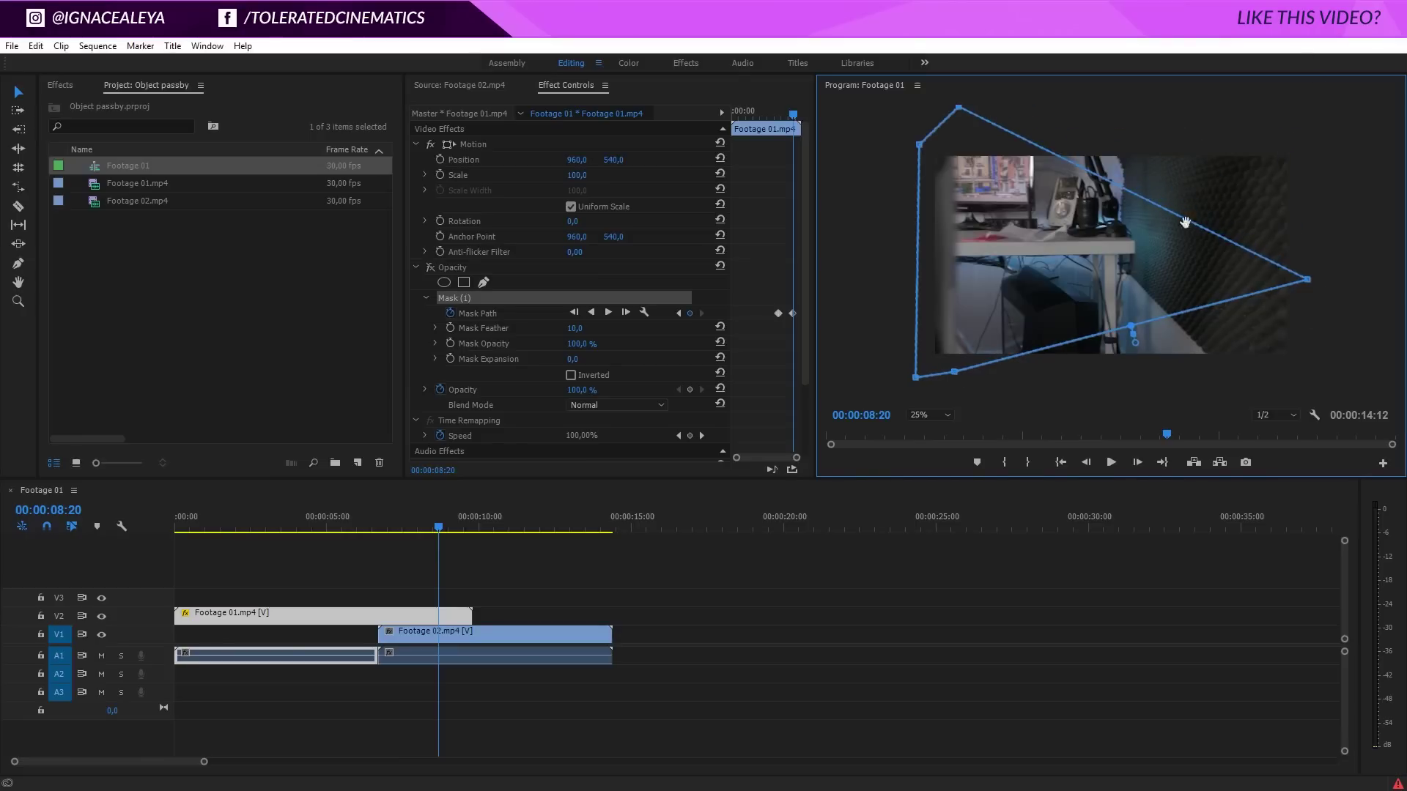
{"action": "left_click_drag", "start_coordinate": [1309, 281], "coordinate": [956, 139]}
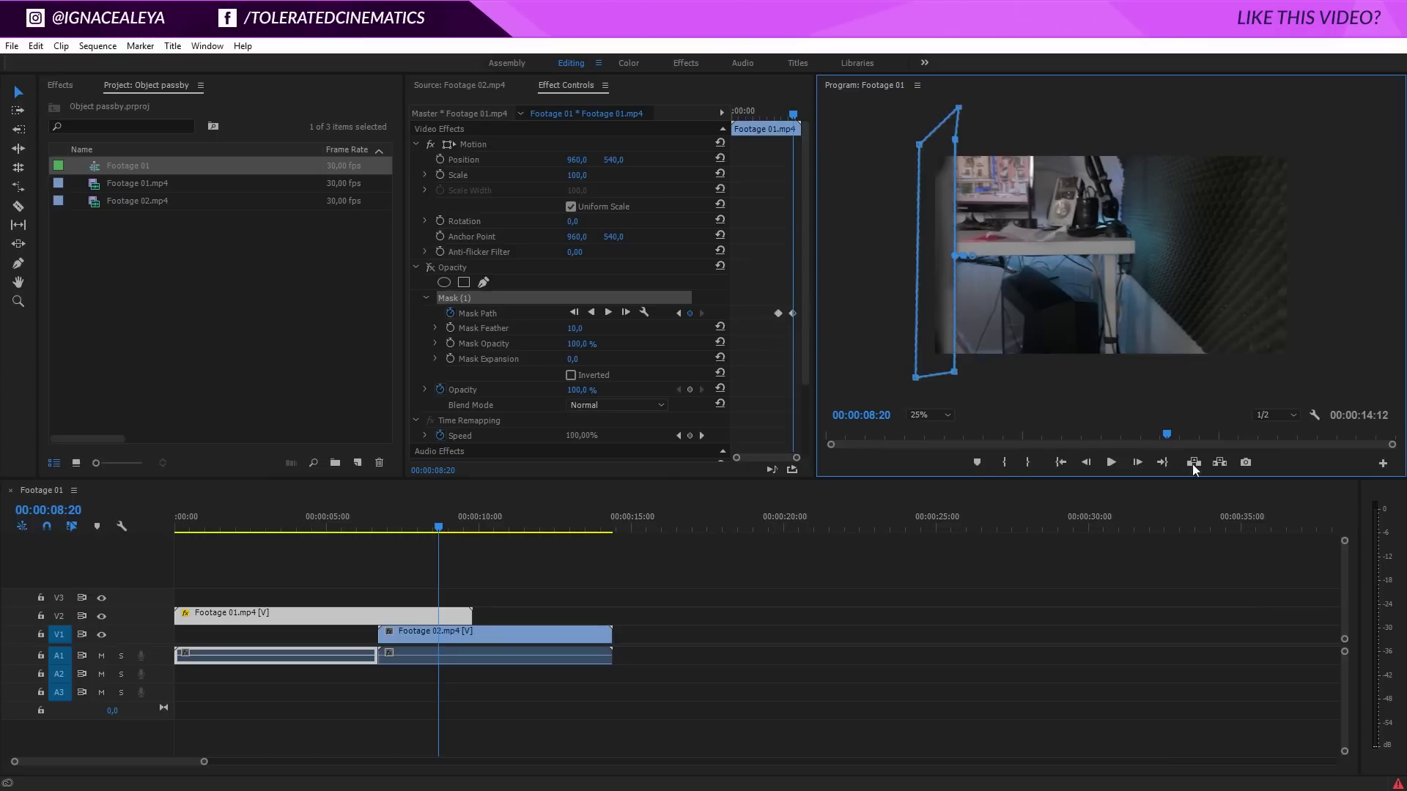
Around 00:00:07:25 and earlier frames, stretch the mask's right points to follow the chair.
{"action": "left_click_drag", "start_coordinate": [1168, 435], "coordinate": [1115, 442]}
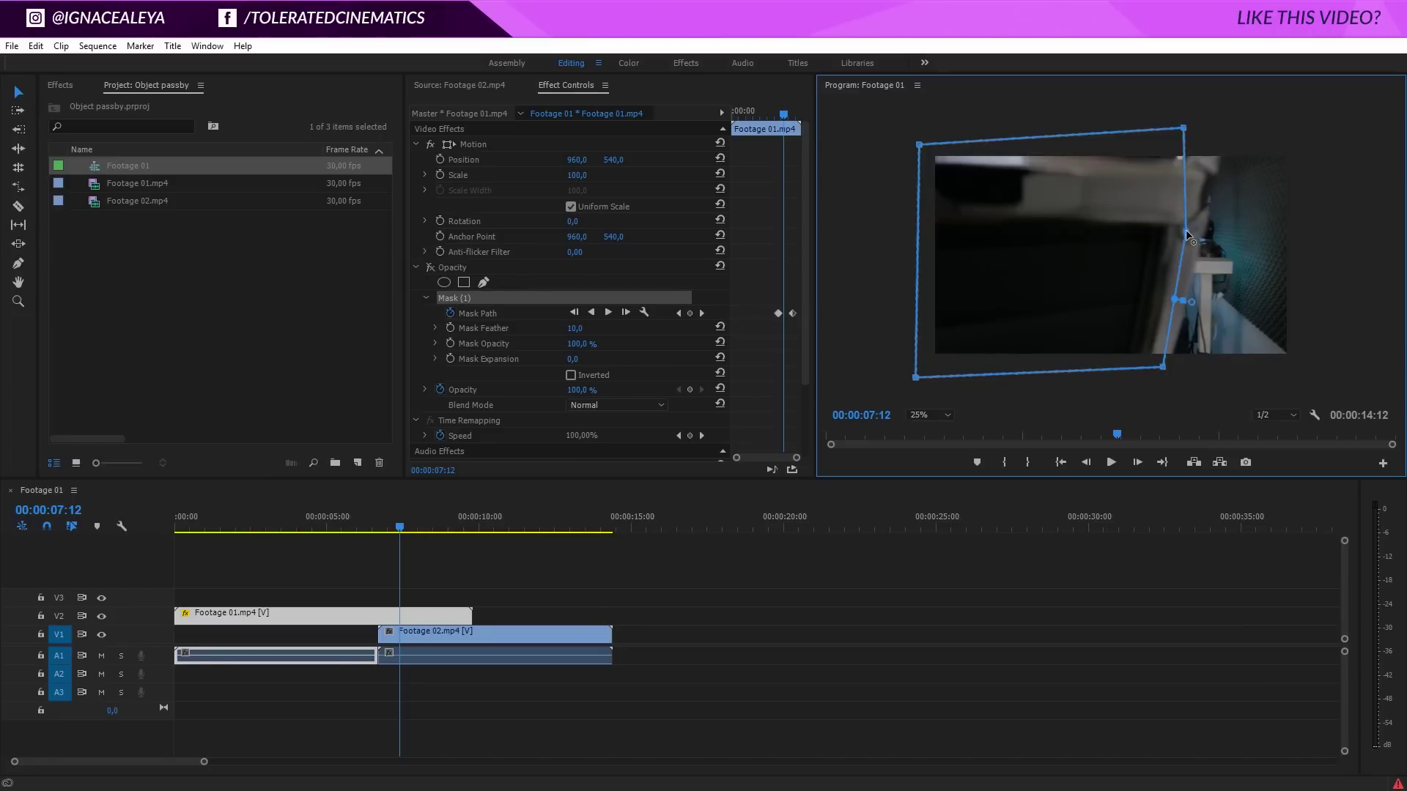
{"action": "left_click_drag", "start_coordinate": [1187, 234], "coordinate": [1231, 132]}
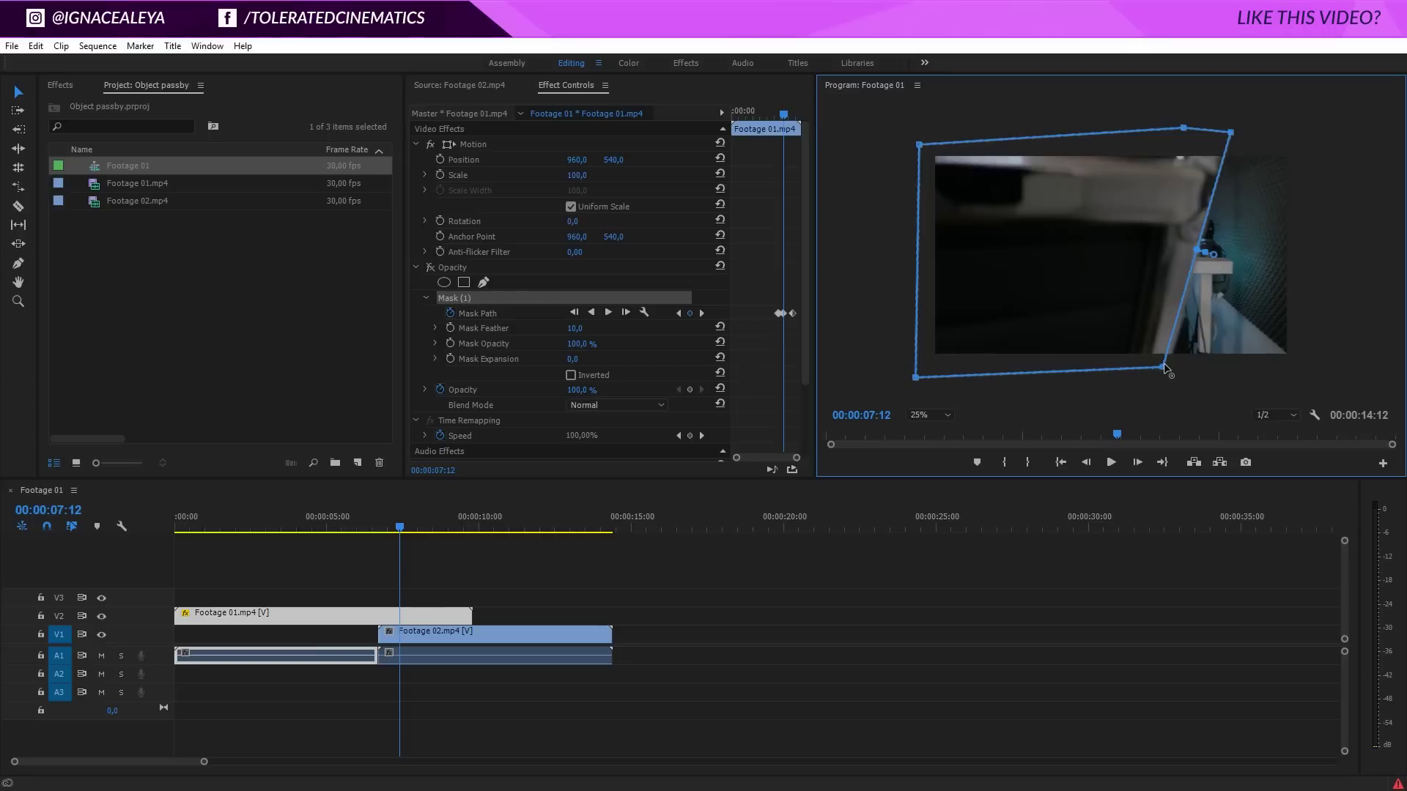
{"action": "left_click_drag", "start_coordinate": [1164, 366], "coordinate": [1165, 370]}
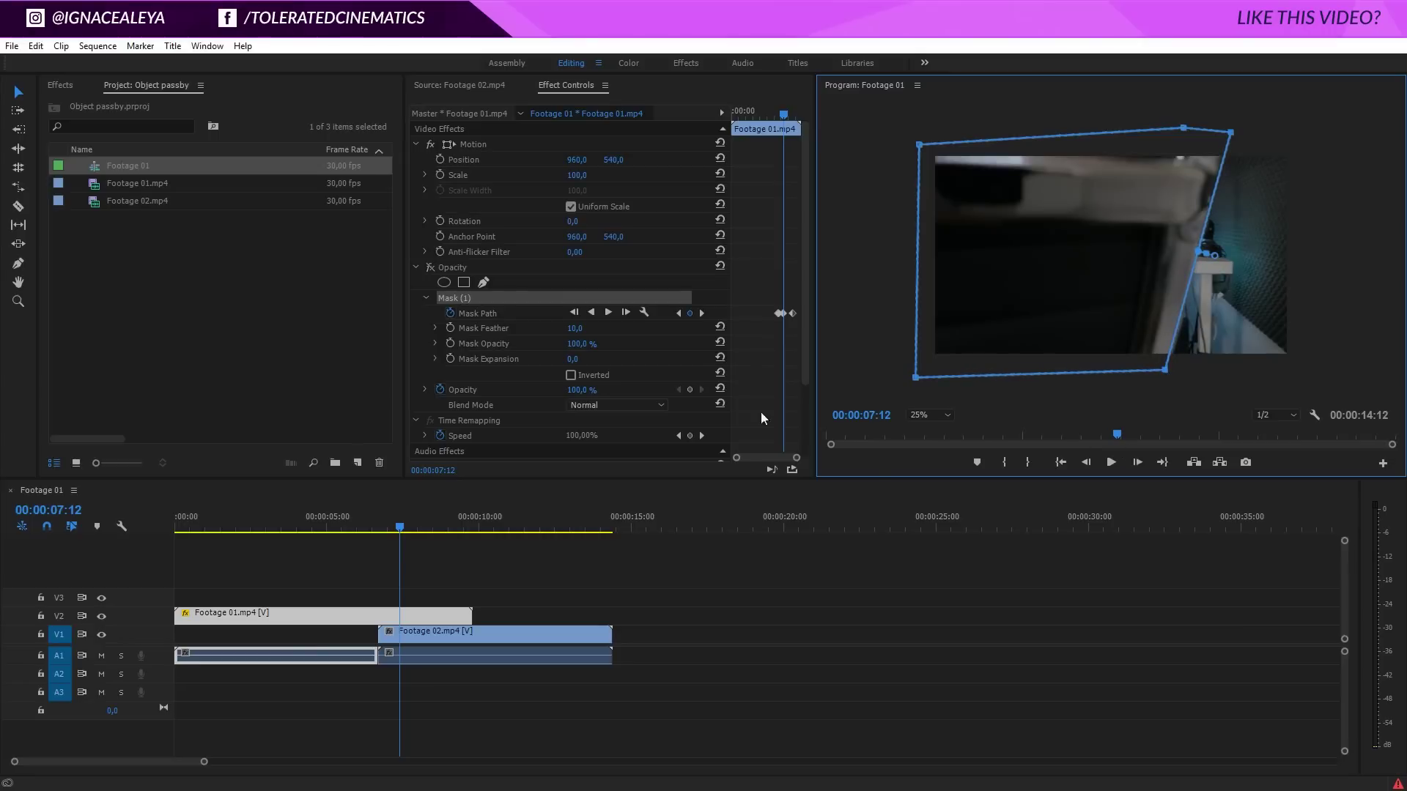
{"action": "left_click", "coordinate": [1087, 464]}
{"action": "left_click", "coordinate": [1088, 464]}
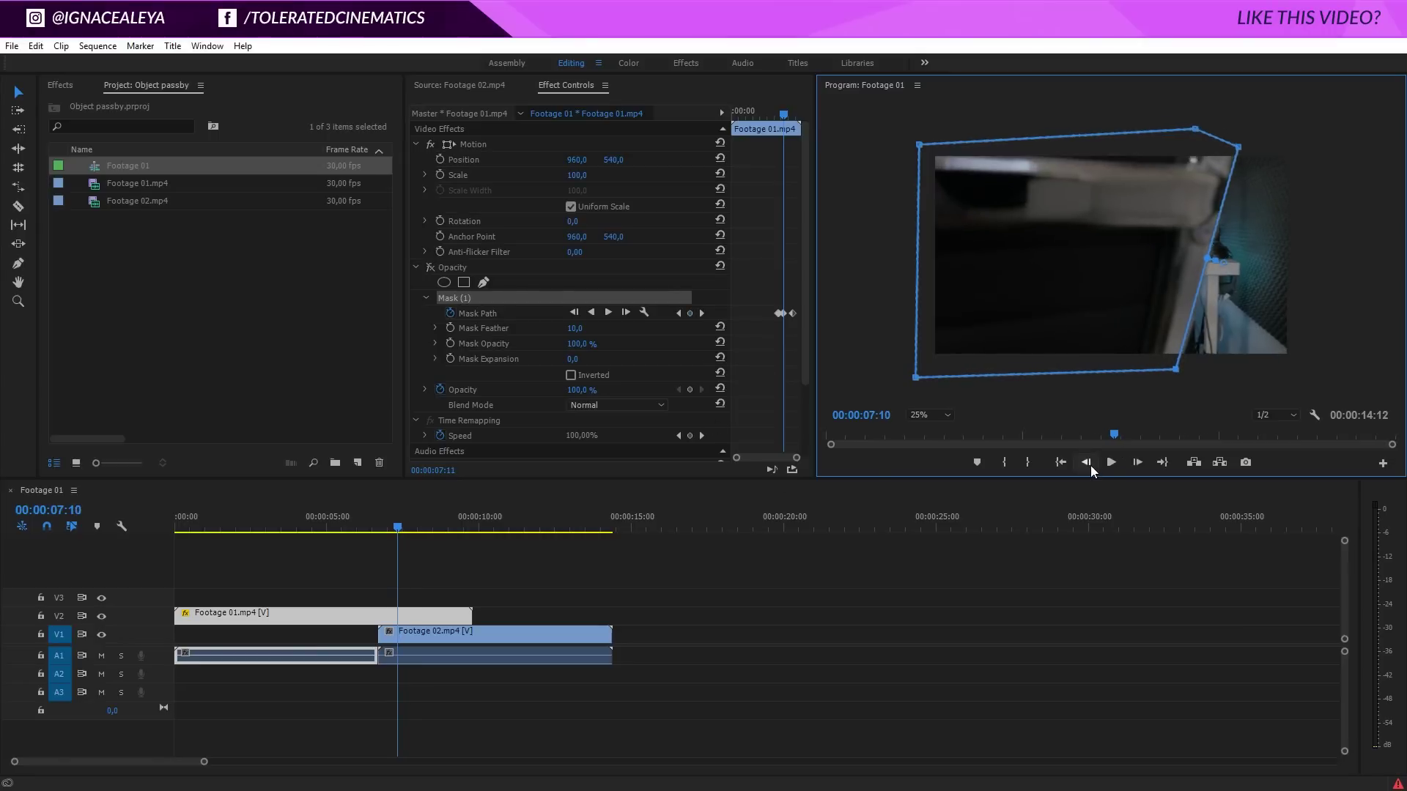
{"action": "left_click", "coordinate": [1090, 464]}
{"action": "left_click", "coordinate": [1091, 464]}
{"action": "left_click", "coordinate": [1090, 464]}
{"action": "left_click", "coordinate": [1090, 464]}
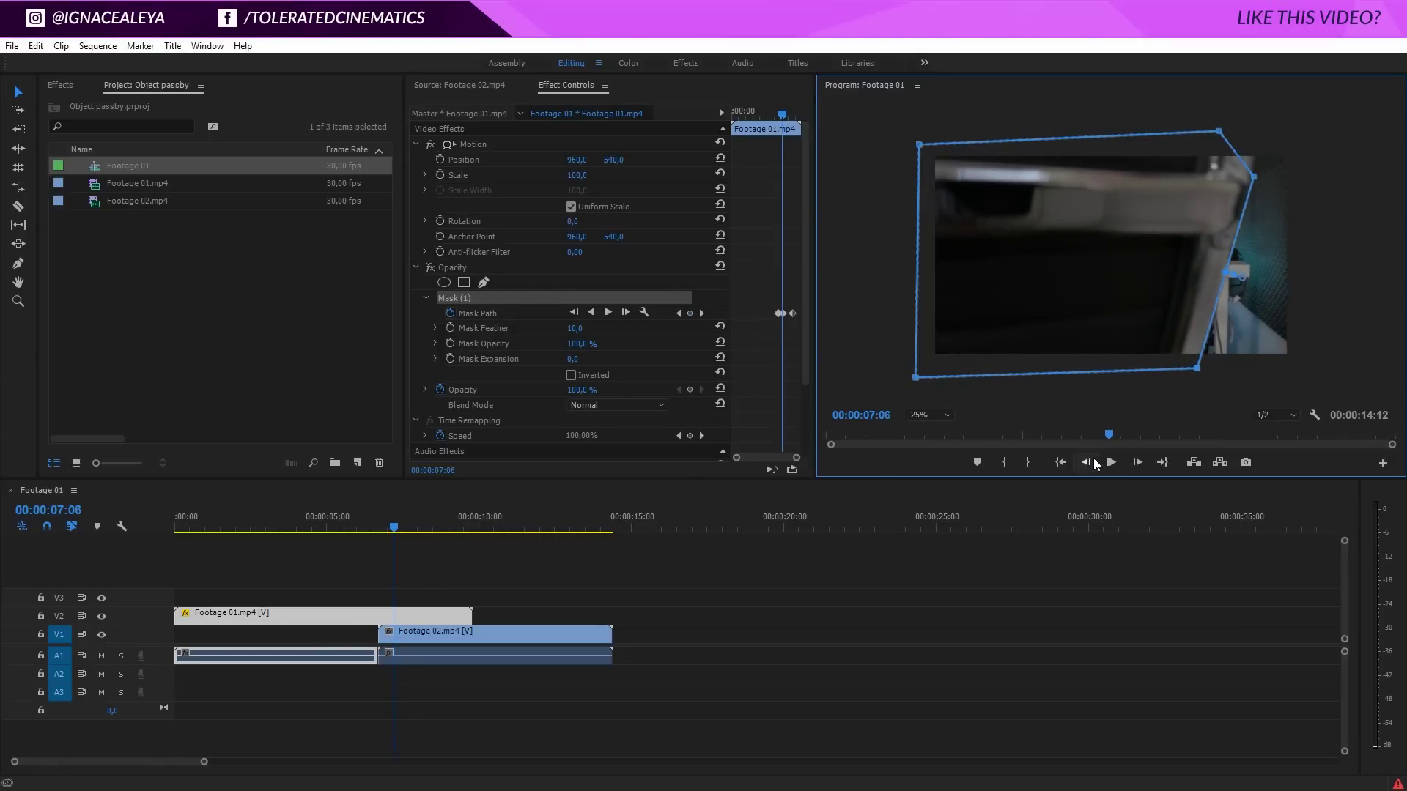
{"action": "left_click_drag", "start_coordinate": [1253, 177], "coordinate": [1256, 148]}
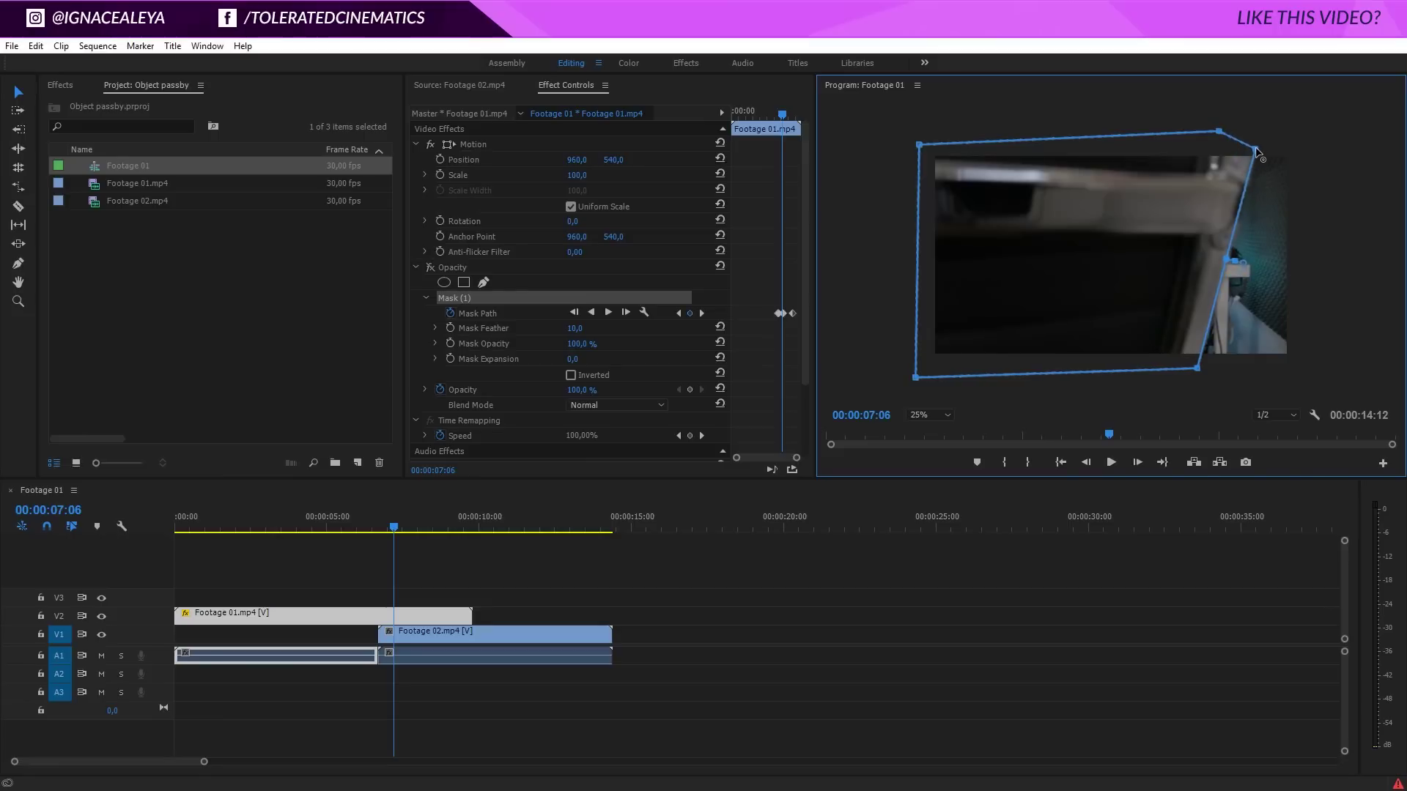
{"action": "left_click_drag", "start_coordinate": [1196, 368], "coordinate": [1198, 360]}
At 00:00:07:00–07:01, add and adjust right-side mask points to match the chair edge.
{"action": "left_click_drag", "start_coordinate": [1110, 437], "coordinate": [1102, 443]}
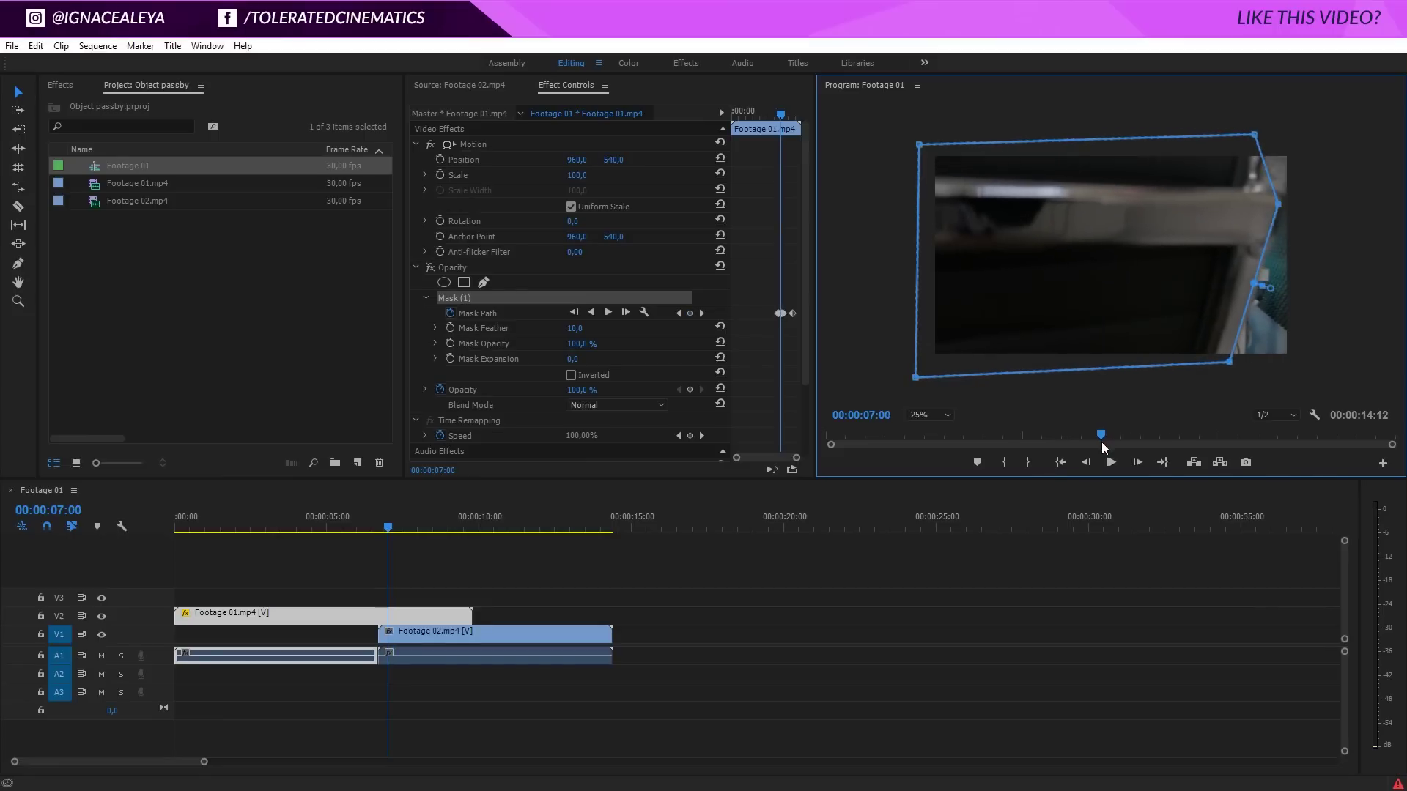
{"action": "left_click_drag", "start_coordinate": [1279, 206], "coordinate": [1316, 146]}
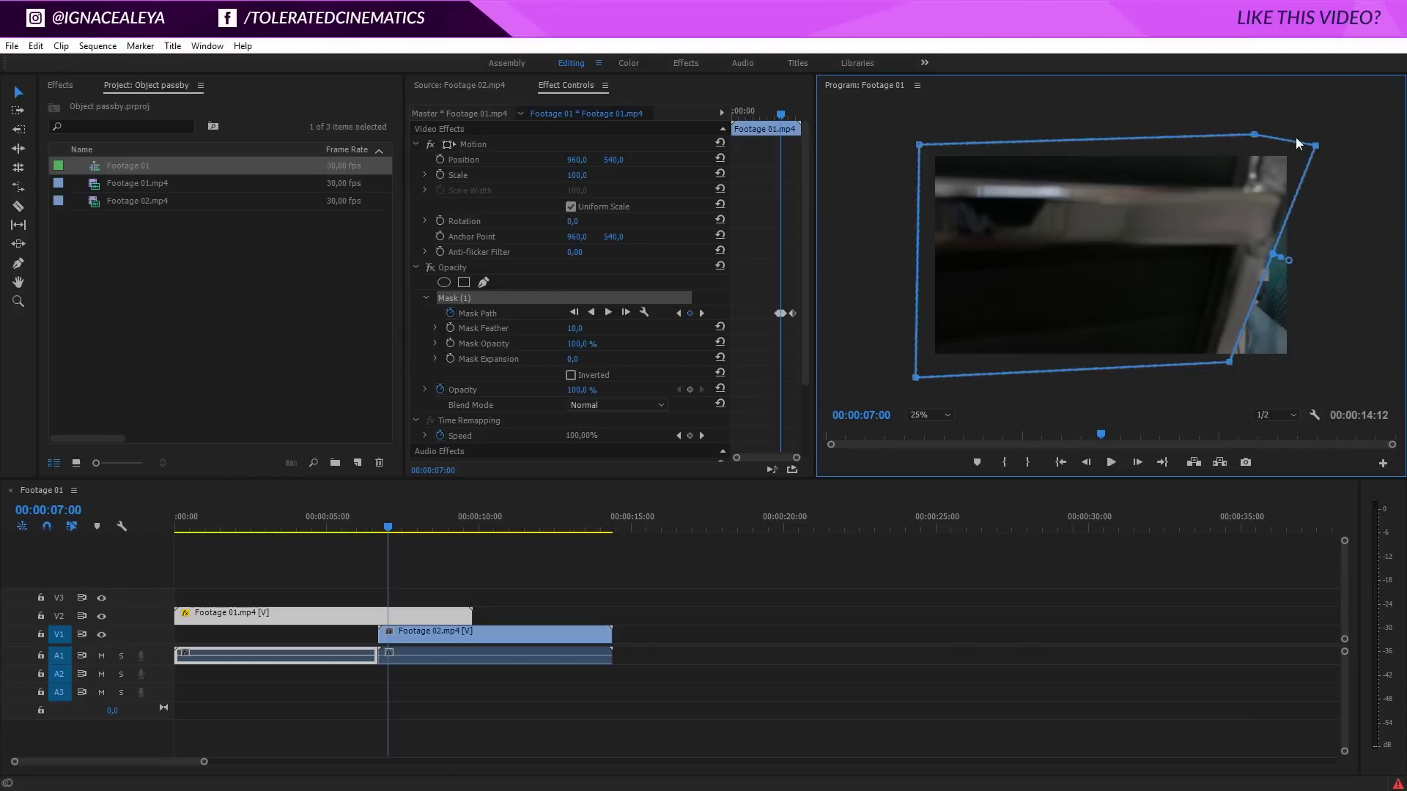
{"action": "left_click_drag", "start_coordinate": [1105, 427], "coordinate": [1097, 446]}
{"action": "left_click_drag", "start_coordinate": [1315, 145], "coordinate": [1308, 142]}
{"action": "left_click_drag", "start_coordinate": [1096, 446], "coordinate": [1109, 438]}
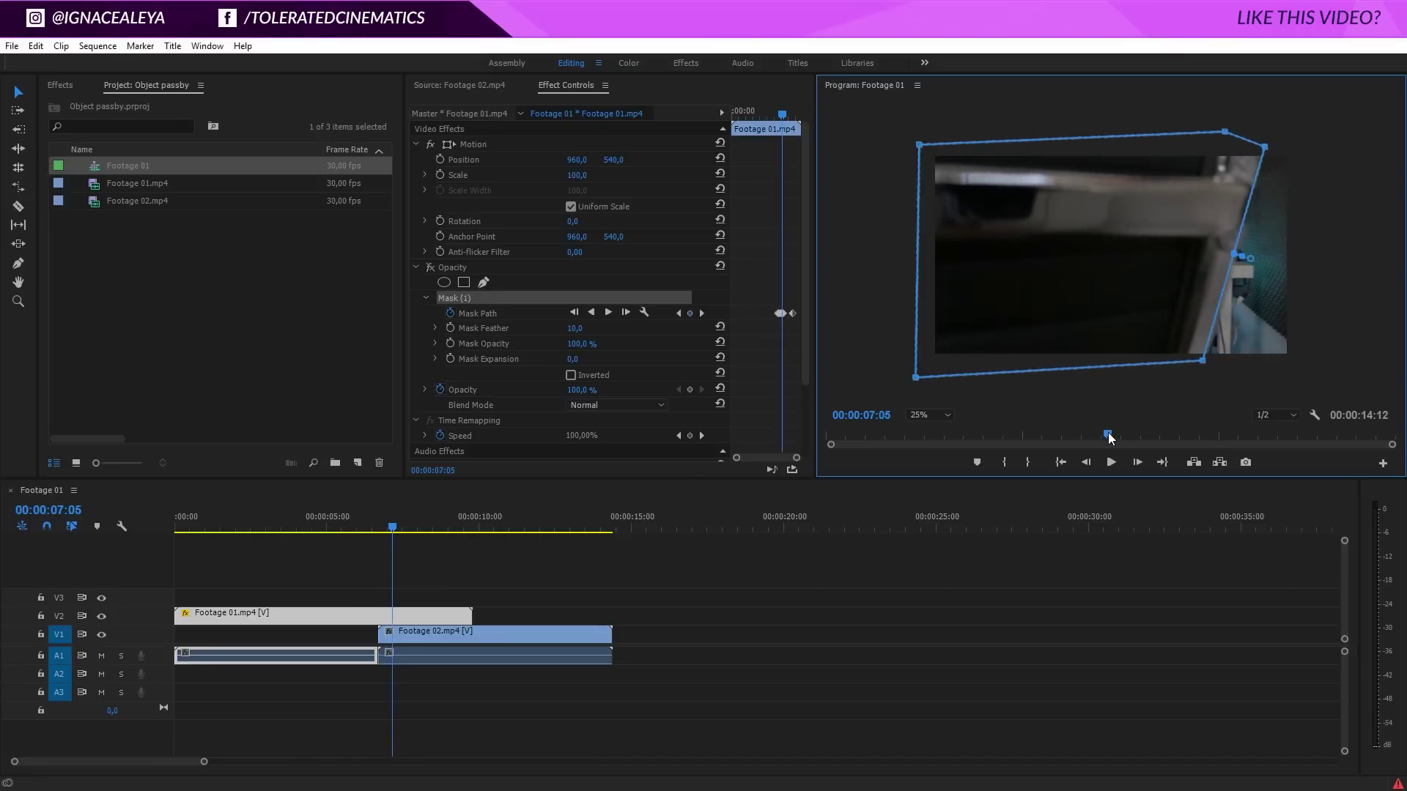
{"action": "left_click_drag", "start_coordinate": [1201, 358], "coordinate": [1206, 362]}
Advance seven frames to continue tracking the chair edge.
{"action": "left_click", "coordinate": [1137, 463]}
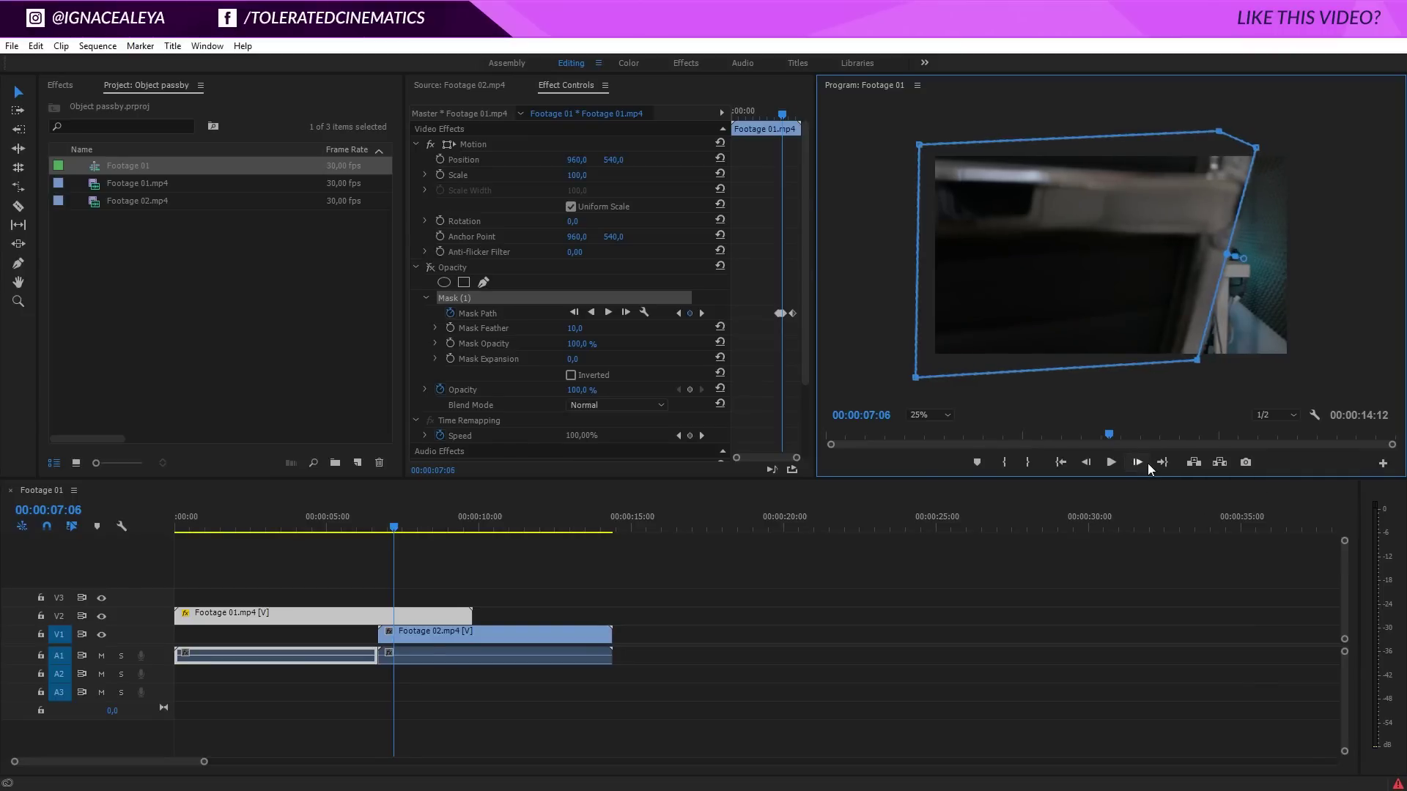
{"action": "left_click", "coordinate": [1147, 463]}
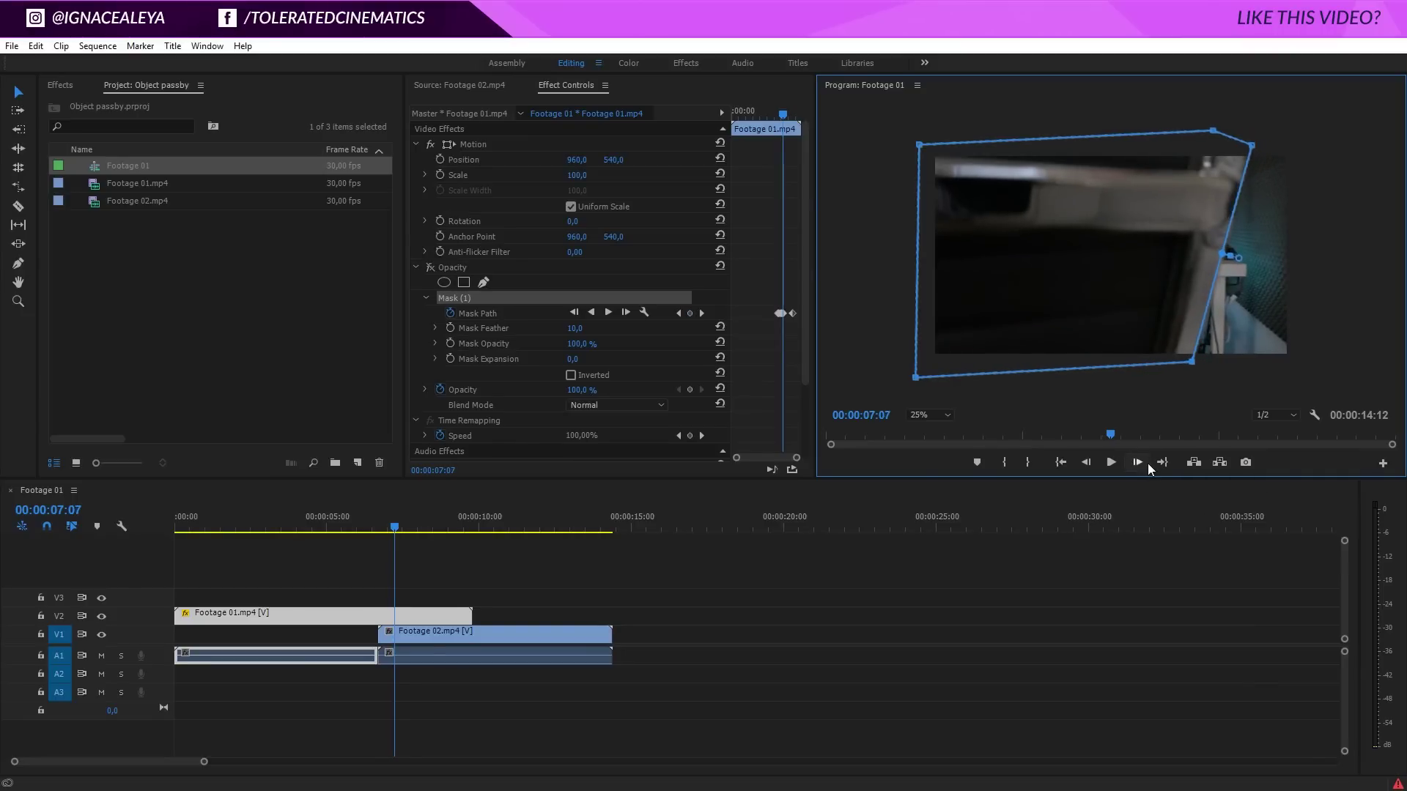
{"action": "left_click", "coordinate": [1148, 463]}
{"action": "left_click", "coordinate": [1147, 463]}
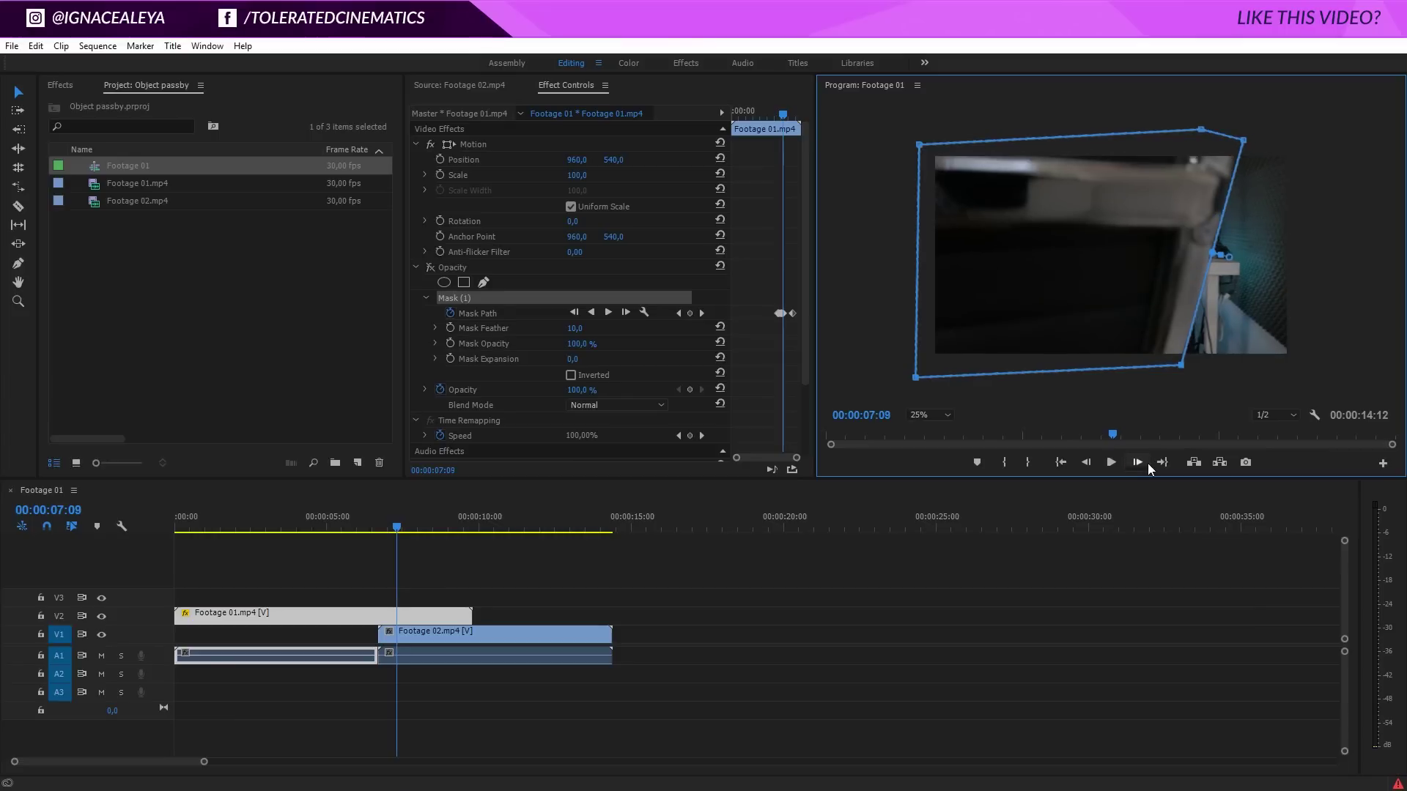
{"action": "left_click", "coordinate": [1147, 463]}
{"action": "left_click", "coordinate": [1148, 463]}
{"action": "left_click", "coordinate": [1147, 463]}
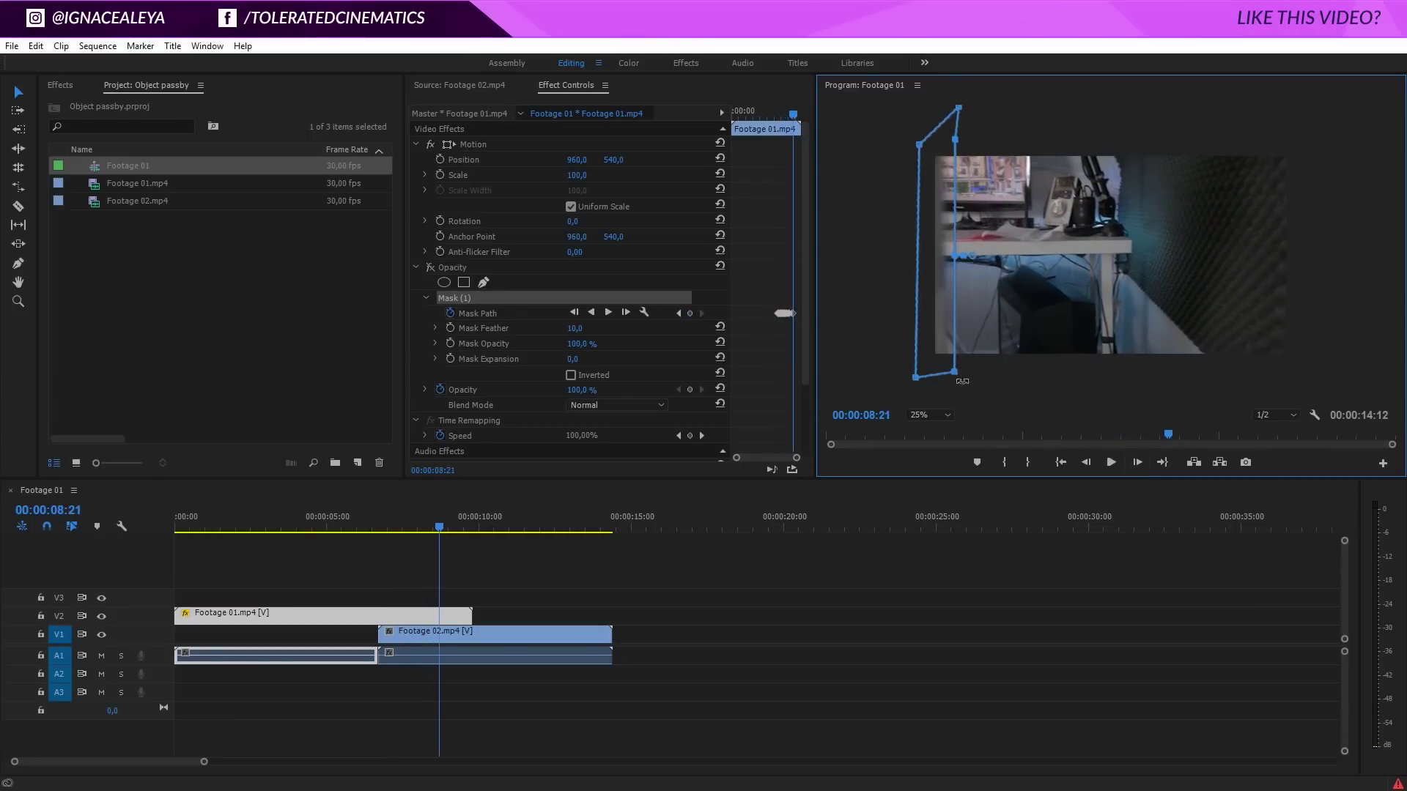
Reshape the mask's right and lower-left points to follow the chair around 00:00:08:22.
{"action": "left_click_drag", "start_coordinate": [956, 374], "coordinate": [943, 375]}
{"action": "left_click_drag", "start_coordinate": [958, 108], "coordinate": [895, 131]}
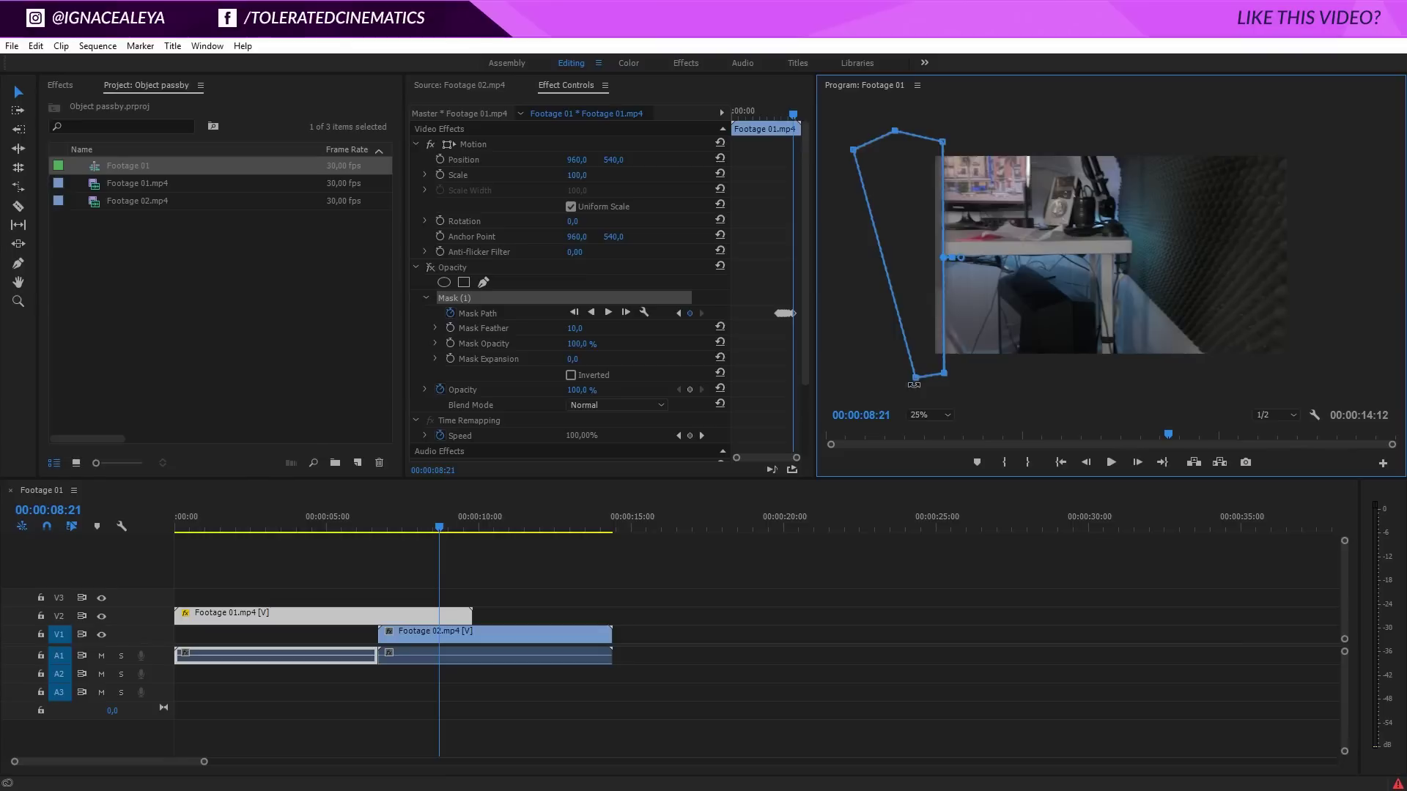
{"action": "left_click_drag", "start_coordinate": [915, 378], "coordinate": [857, 370]}
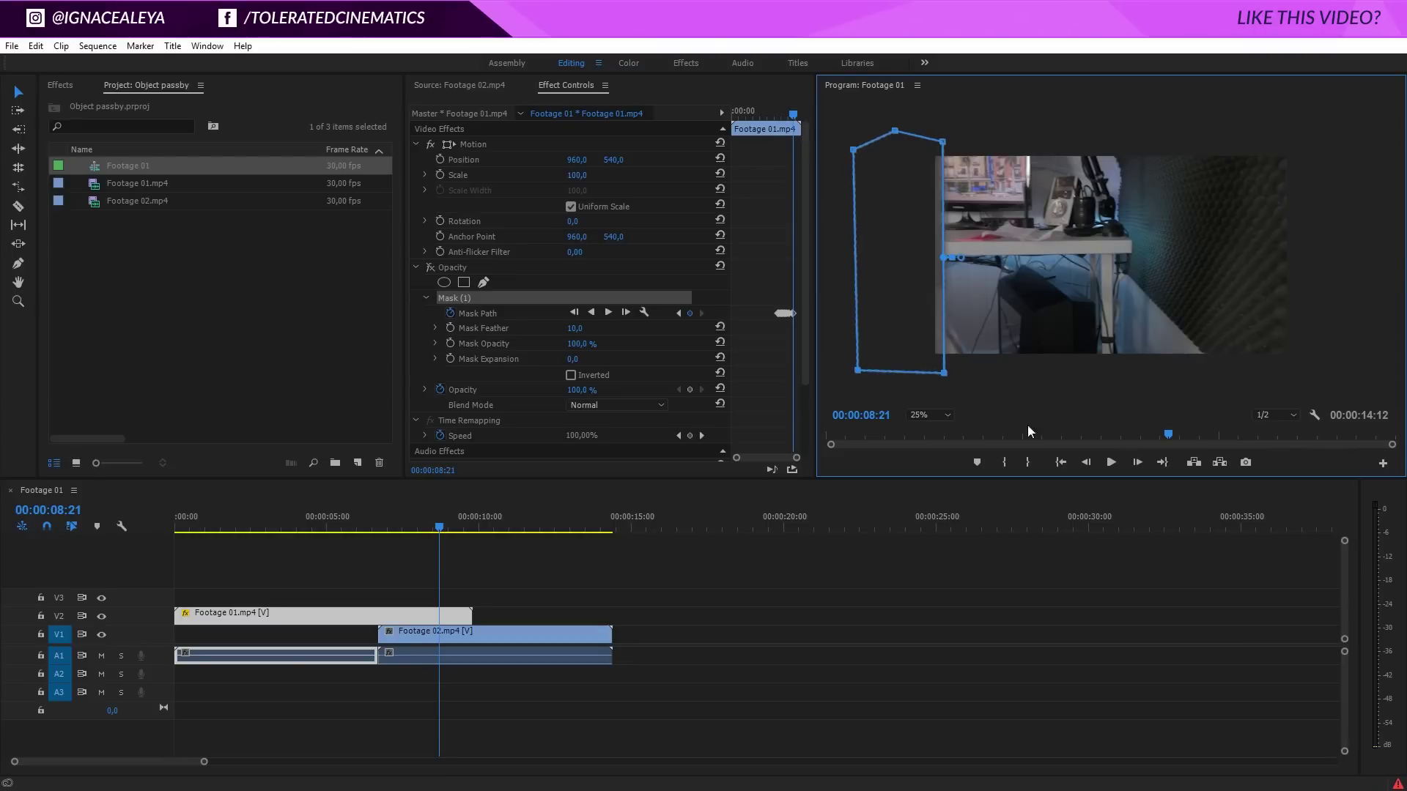
{"action": "left_click", "coordinate": [1136, 462]}
{"action": "left_click", "coordinate": [1136, 462]}
{"action": "left_click", "coordinate": [1138, 462]}
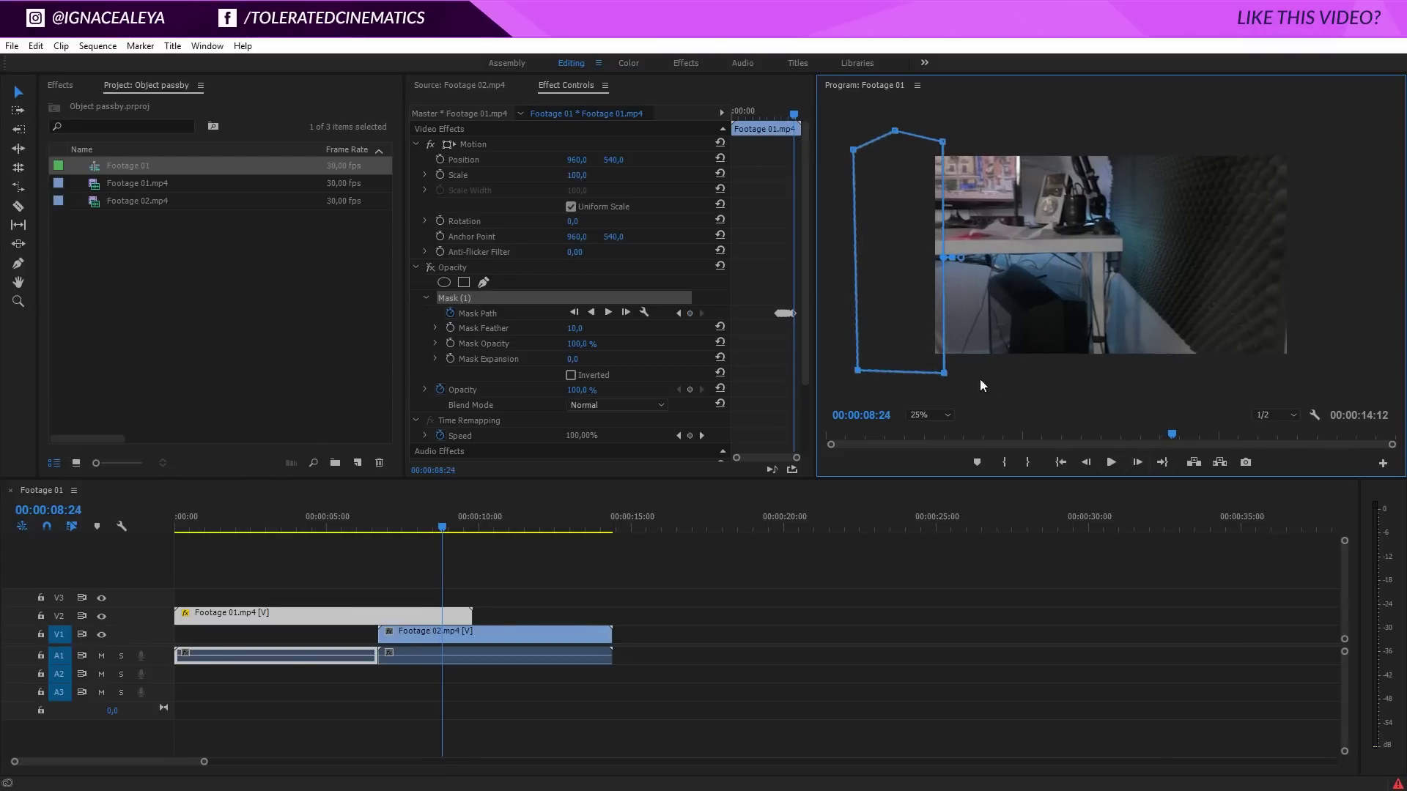
Align the mask's right corners with the chair edge on the next frames, checking back and forth.
{"action": "left_click_drag", "start_coordinate": [944, 373], "coordinate": [931, 374]}
{"action": "left_click_drag", "start_coordinate": [942, 140], "coordinate": [931, 132]}
{"action": "left_click", "coordinate": [1086, 462]}
{"action": "left_click", "coordinate": [1086, 462]}
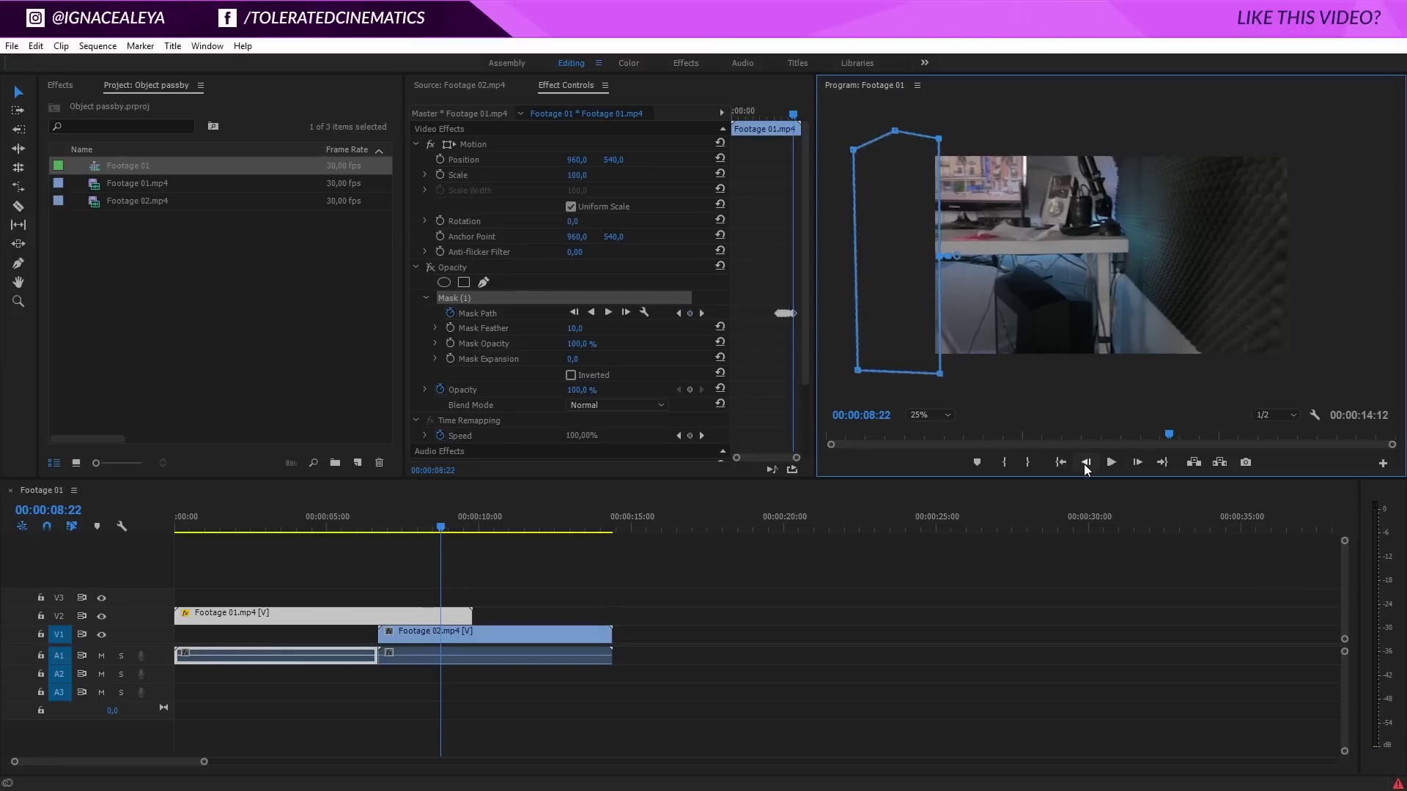
{"action": "left_click", "coordinate": [1085, 463]}
{"action": "left_click", "coordinate": [1137, 462]}
{"action": "left_click_drag", "start_coordinate": [945, 374], "coordinate": [934, 374]}
{"action": "left_click_drag", "start_coordinate": [938, 138], "coordinate": [932, 138]}
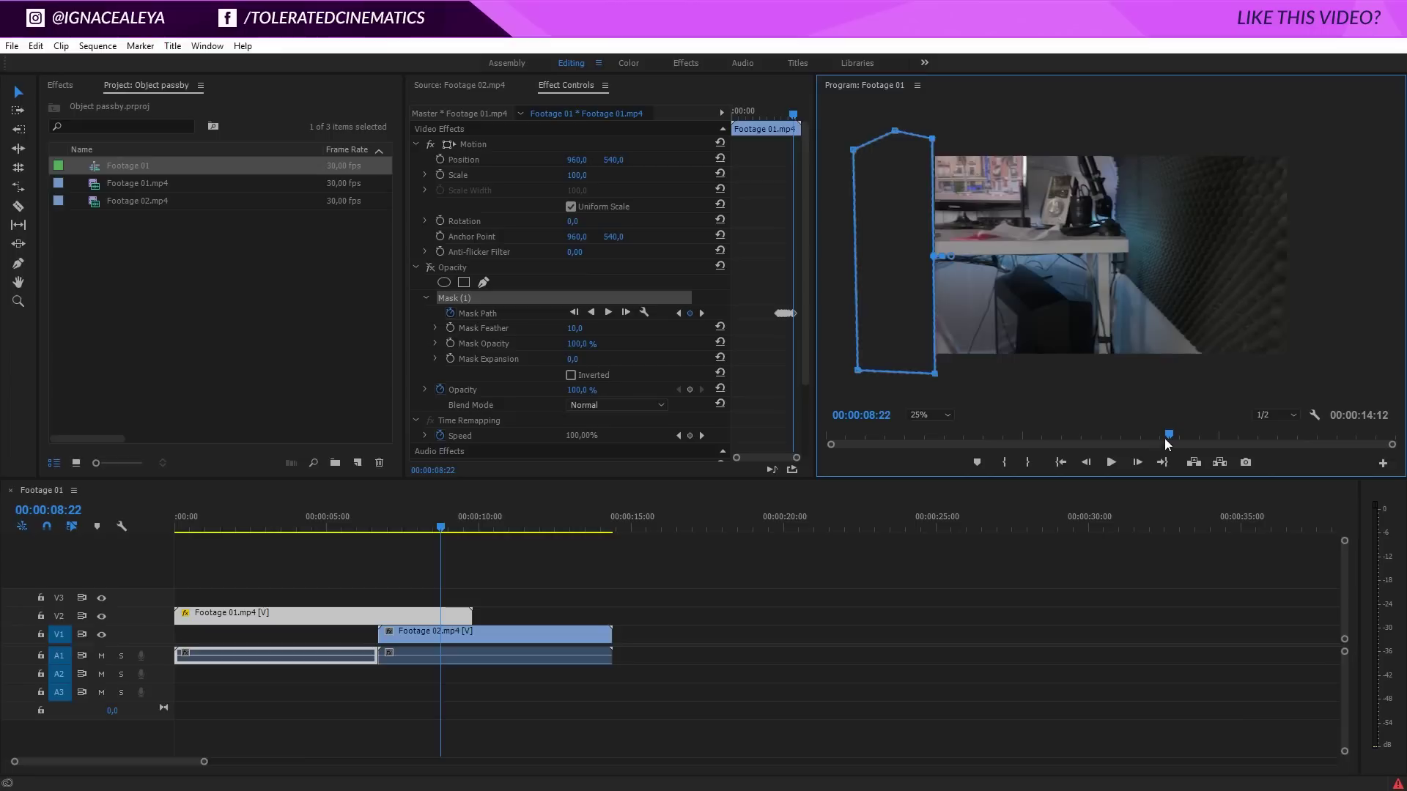
{"action": "left_click_drag", "start_coordinate": [1164, 439], "coordinate": [1109, 437]}
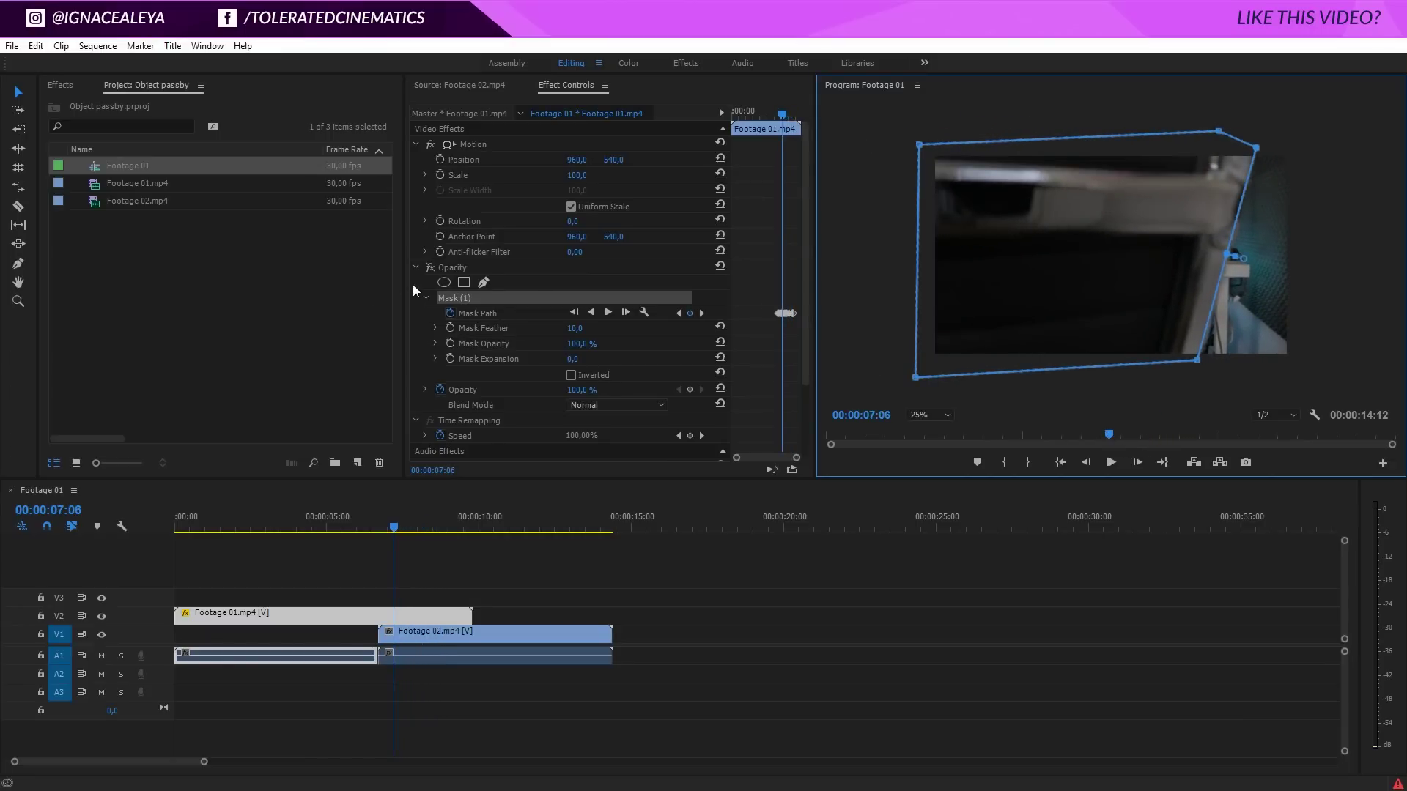
Re-enable the Opacity mask and preview the transition from 00:00:06:21 to 00:00:07:04.
{"action": "left_click", "coordinate": [432, 267]}
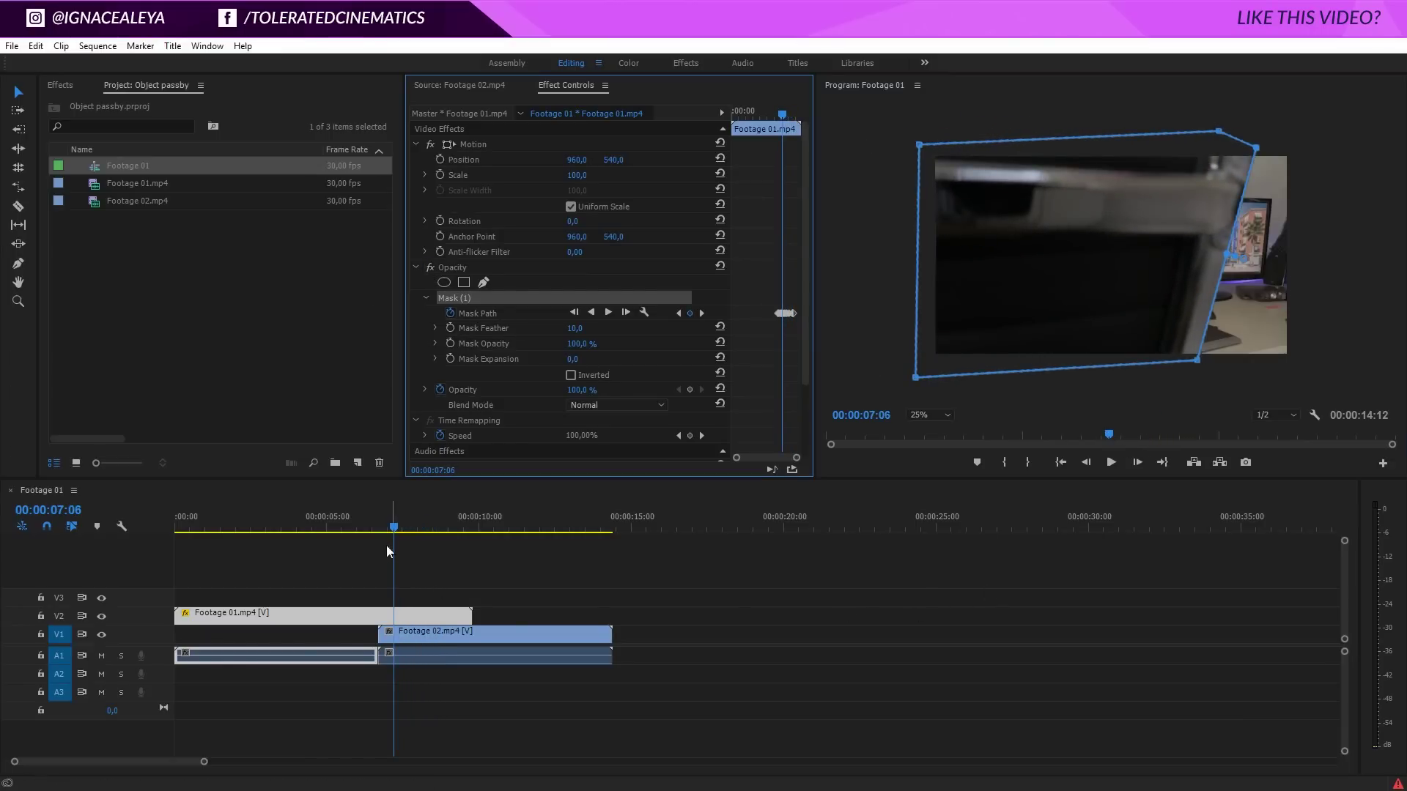
{"action": "left_click", "coordinate": [378, 526]}
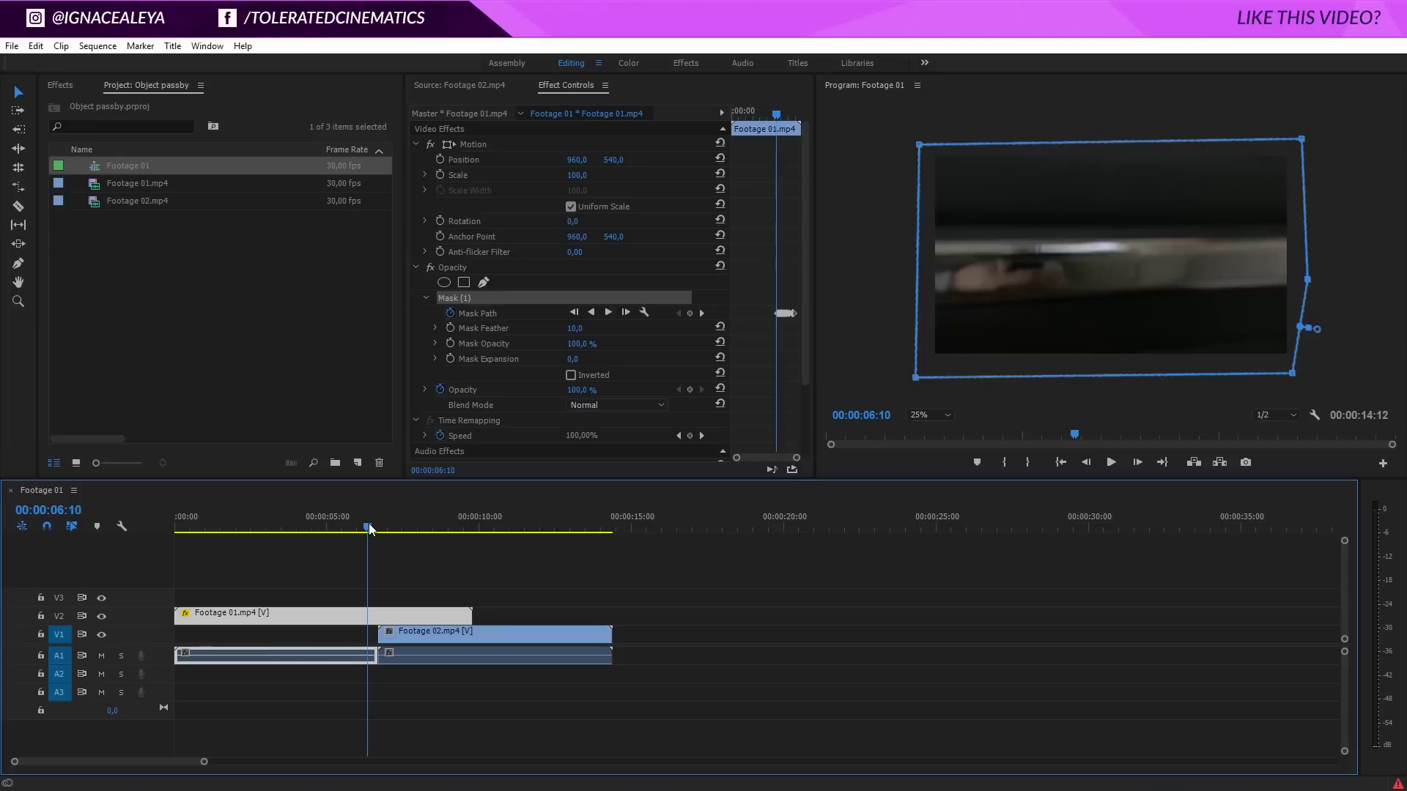
{"action": "left_click", "coordinate": [848, 304]}
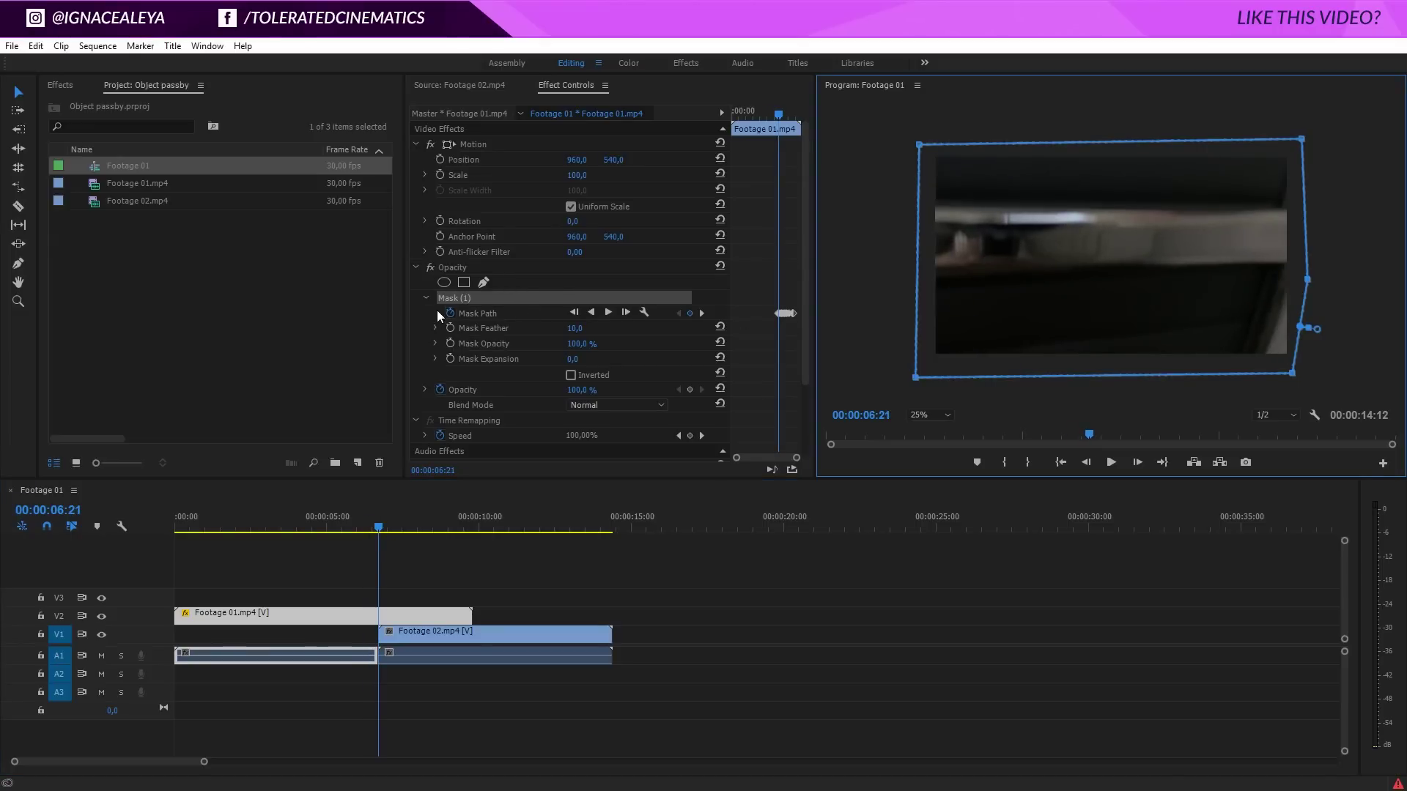
{"action": "left_click", "coordinate": [419, 286]}
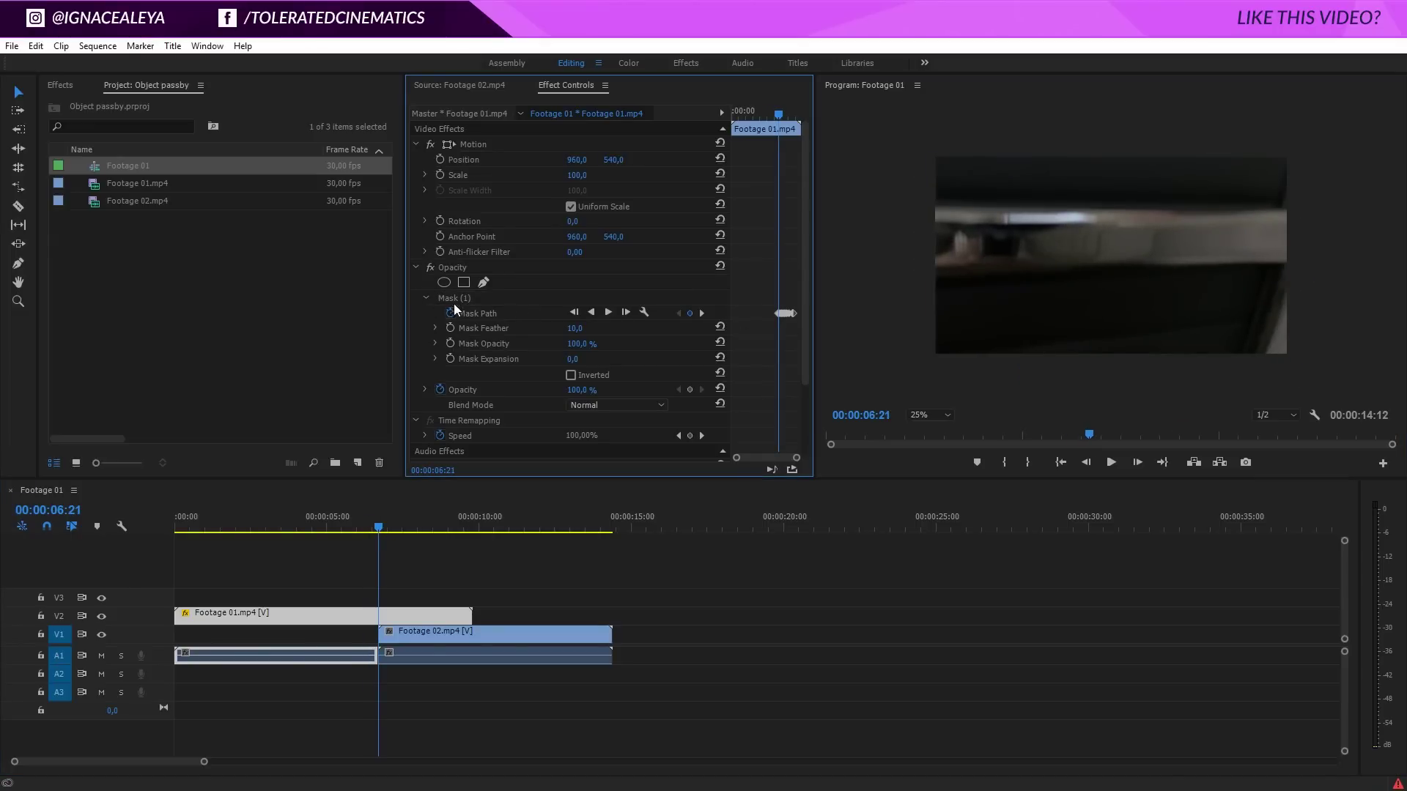
{"action": "left_click", "coordinate": [382, 528]}
{"action": "left_click_drag", "start_coordinate": [383, 531], "coordinate": [387, 540]}
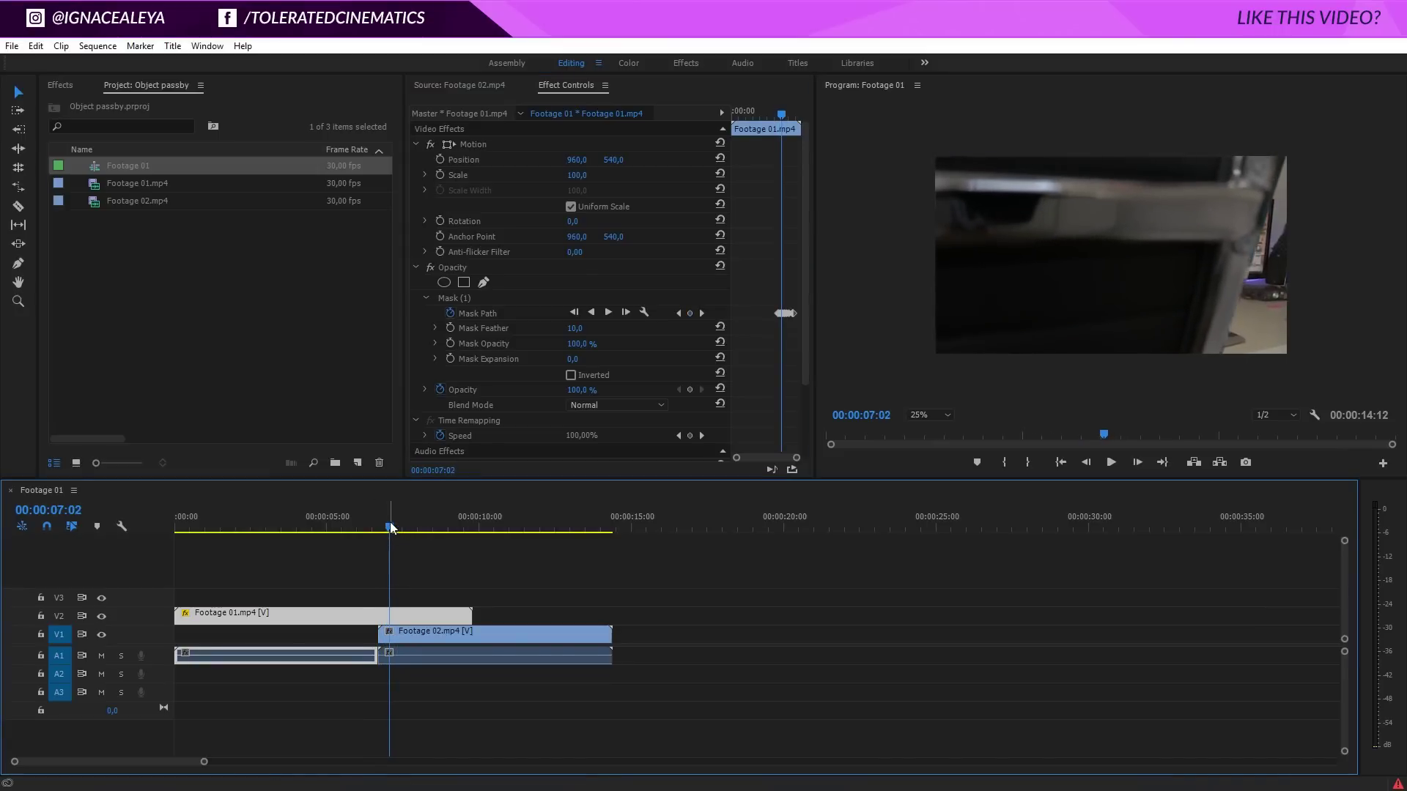
{"action": "left_click", "coordinate": [393, 521]}
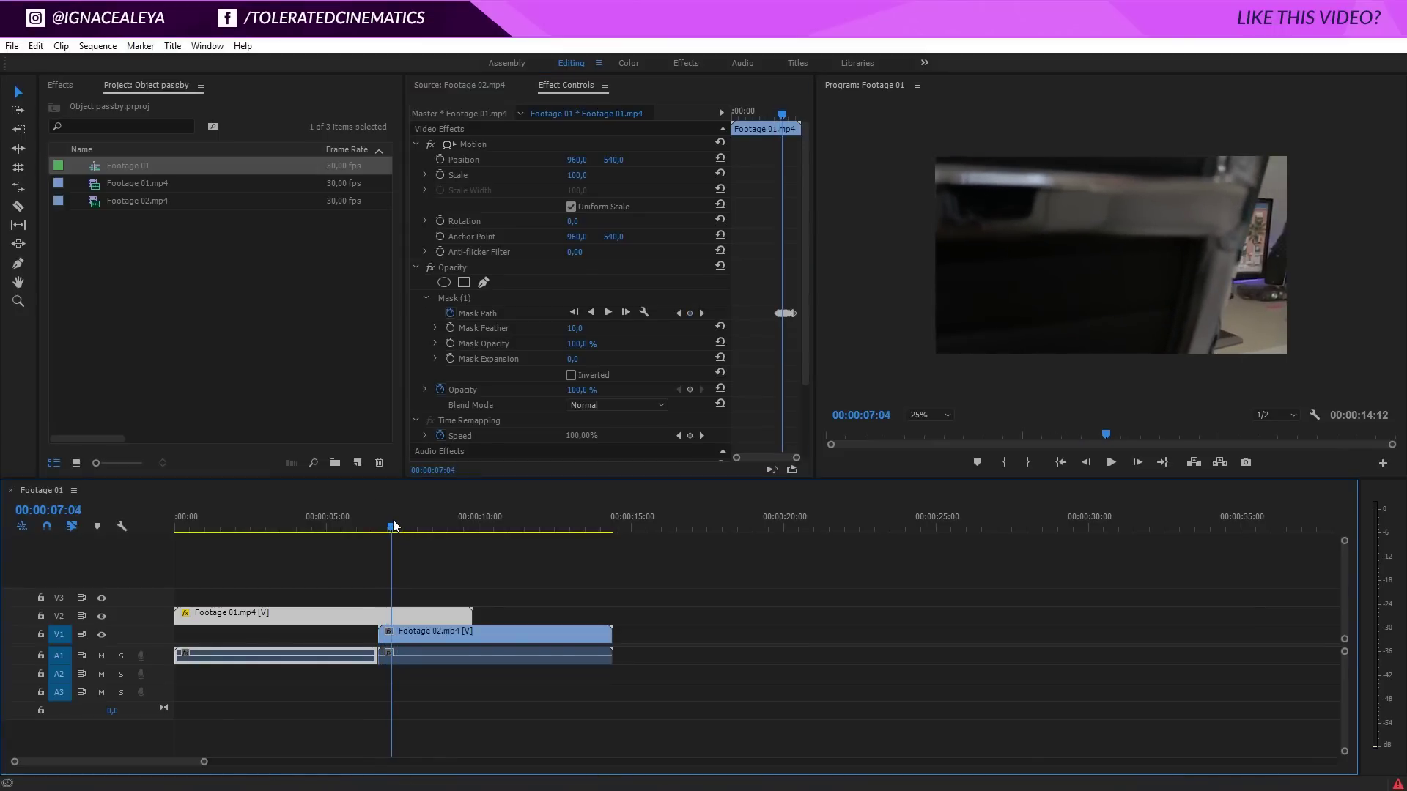
Move the mask's lower-right corner onto the chair edge at 00:00:07:04.
{"action": "left_click", "coordinate": [462, 297]}
{"action": "left_click_drag", "start_coordinate": [1214, 367], "coordinate": [1207, 366]}
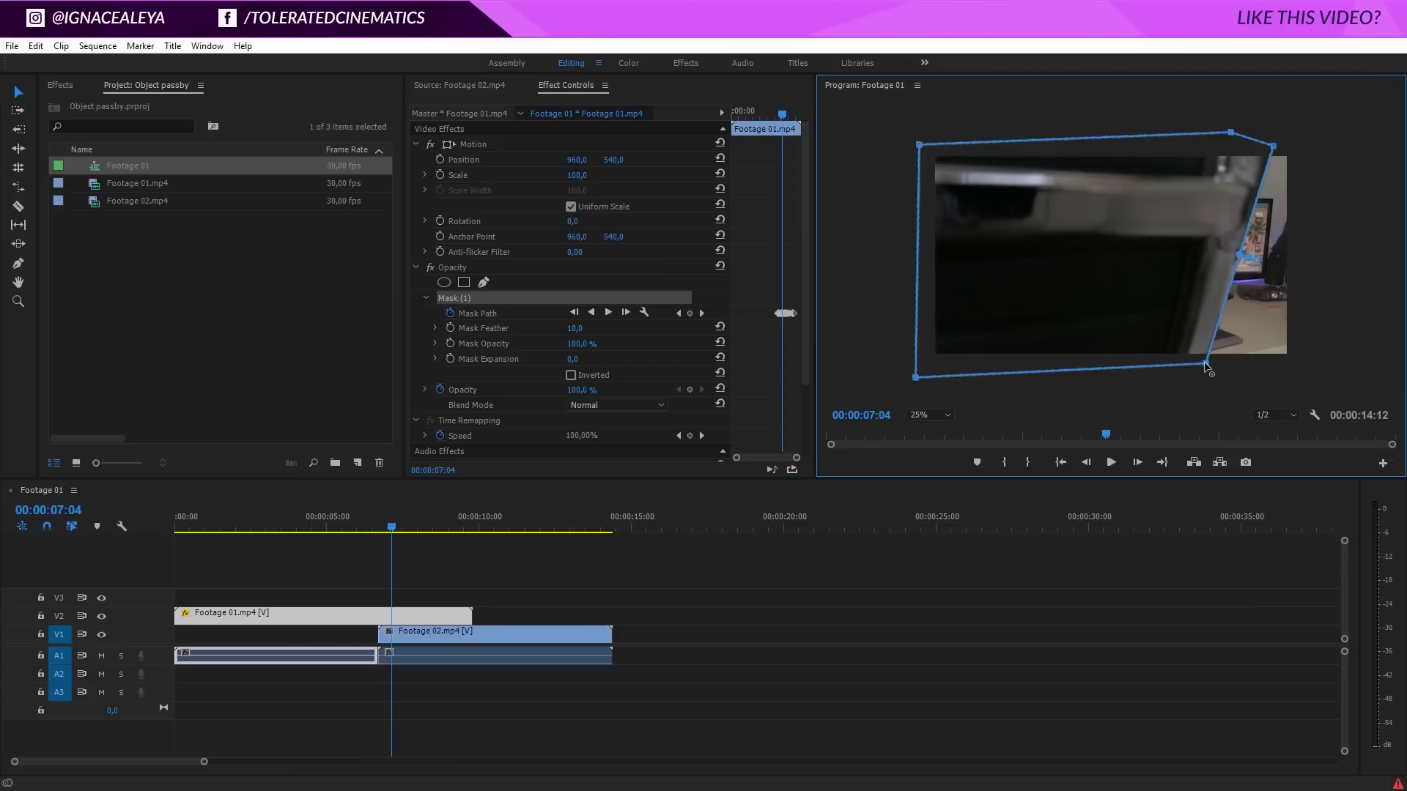
{"action": "left_click", "coordinate": [427, 354]}
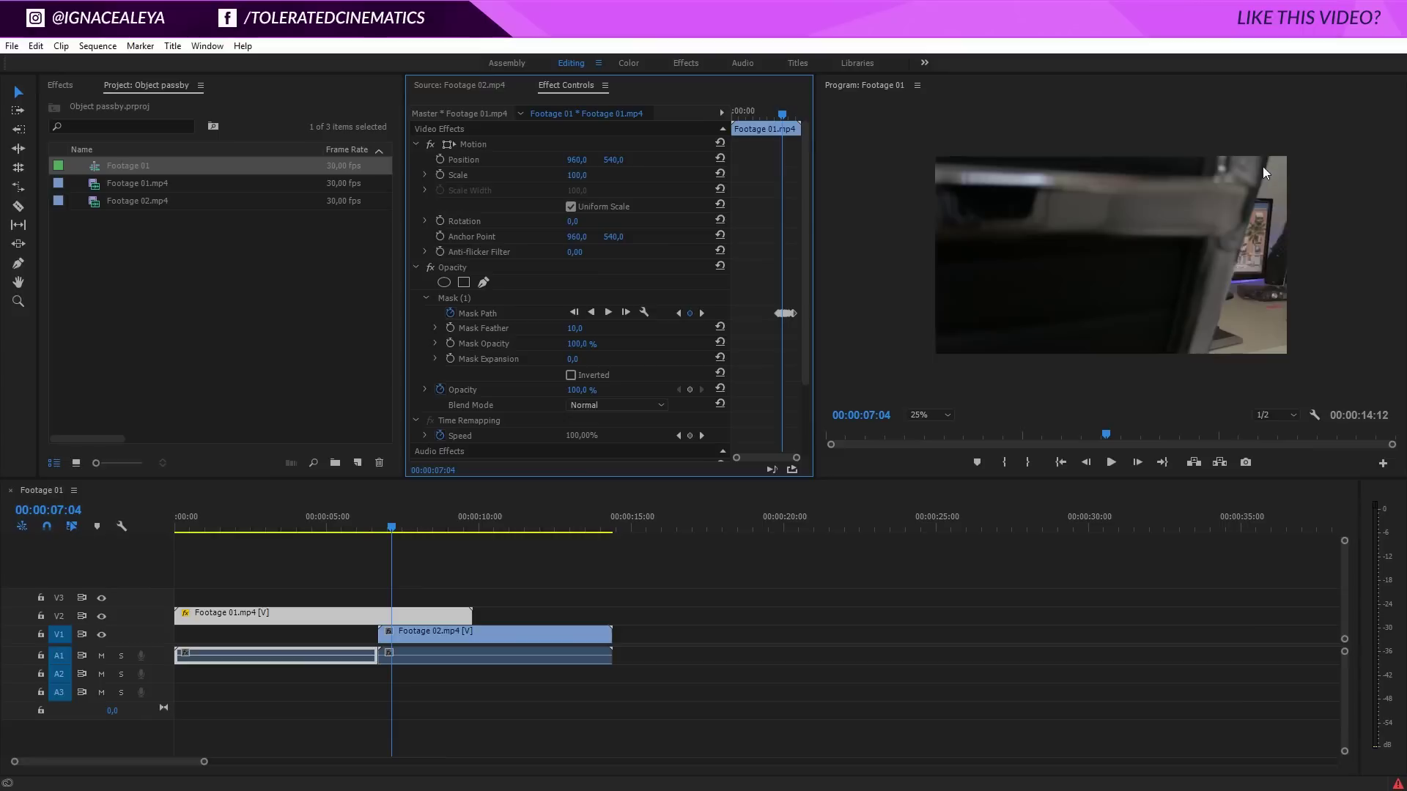
Set the Mask Feather to 50.
{"action": "left_click", "coordinate": [575, 328]}
{"action": "type", "text": "50"}
{"action": "key", "text": "Return"}
At 00:00:06:29, adjust the mask's upper- and lower-right corners to the chair edge.
{"action": "left_click", "coordinate": [388, 527]}
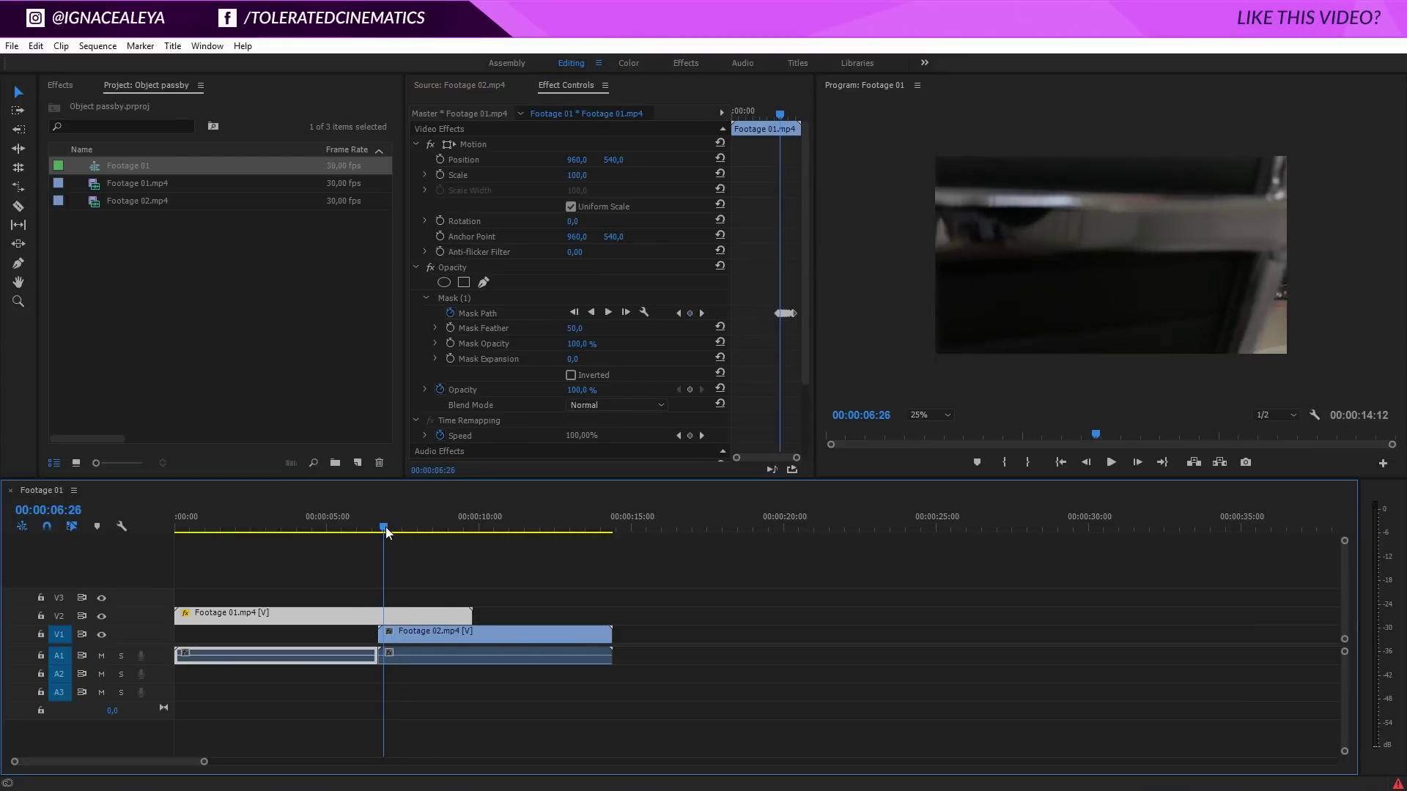
{"action": "left_click_drag", "start_coordinate": [389, 526], "coordinate": [389, 541]}
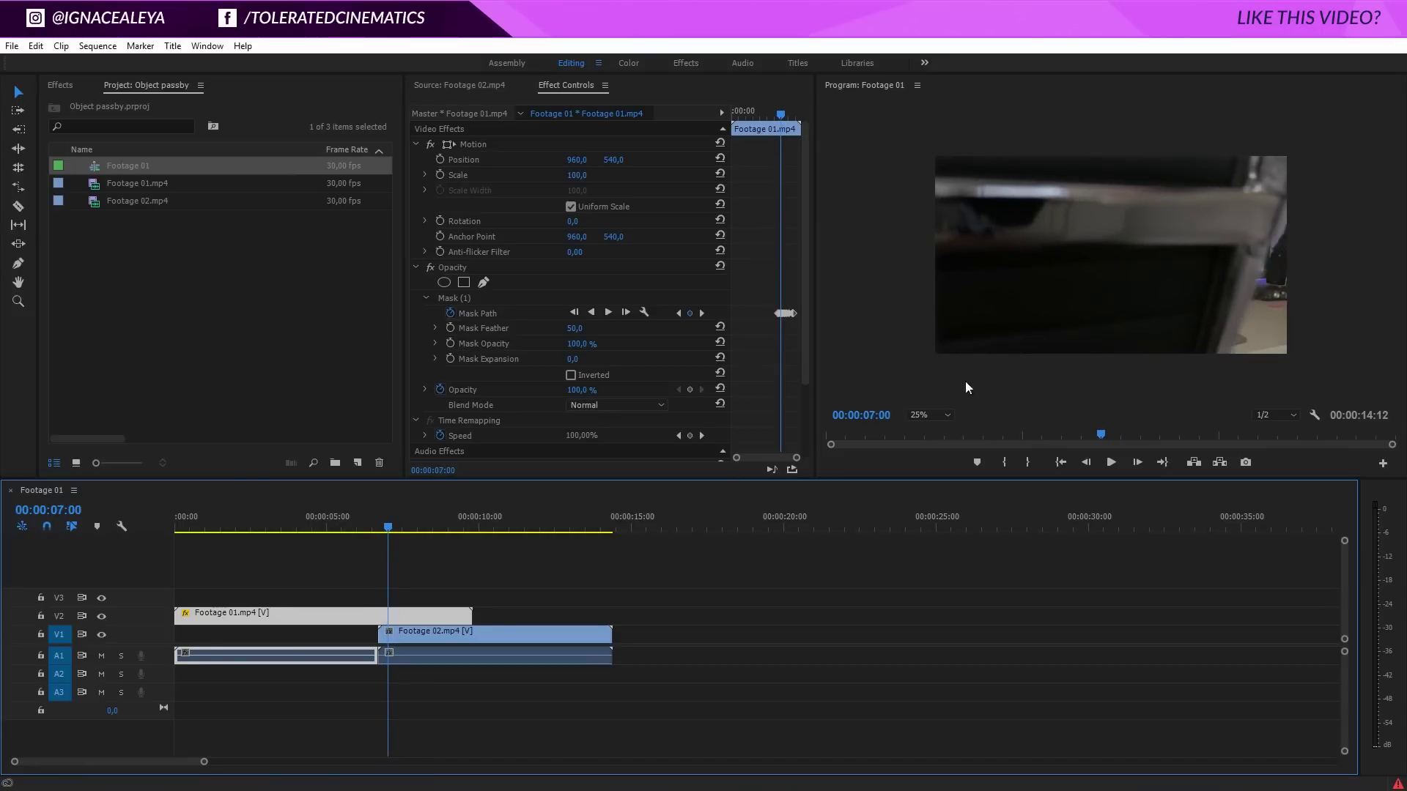
{"action": "key", "text": "Left"}
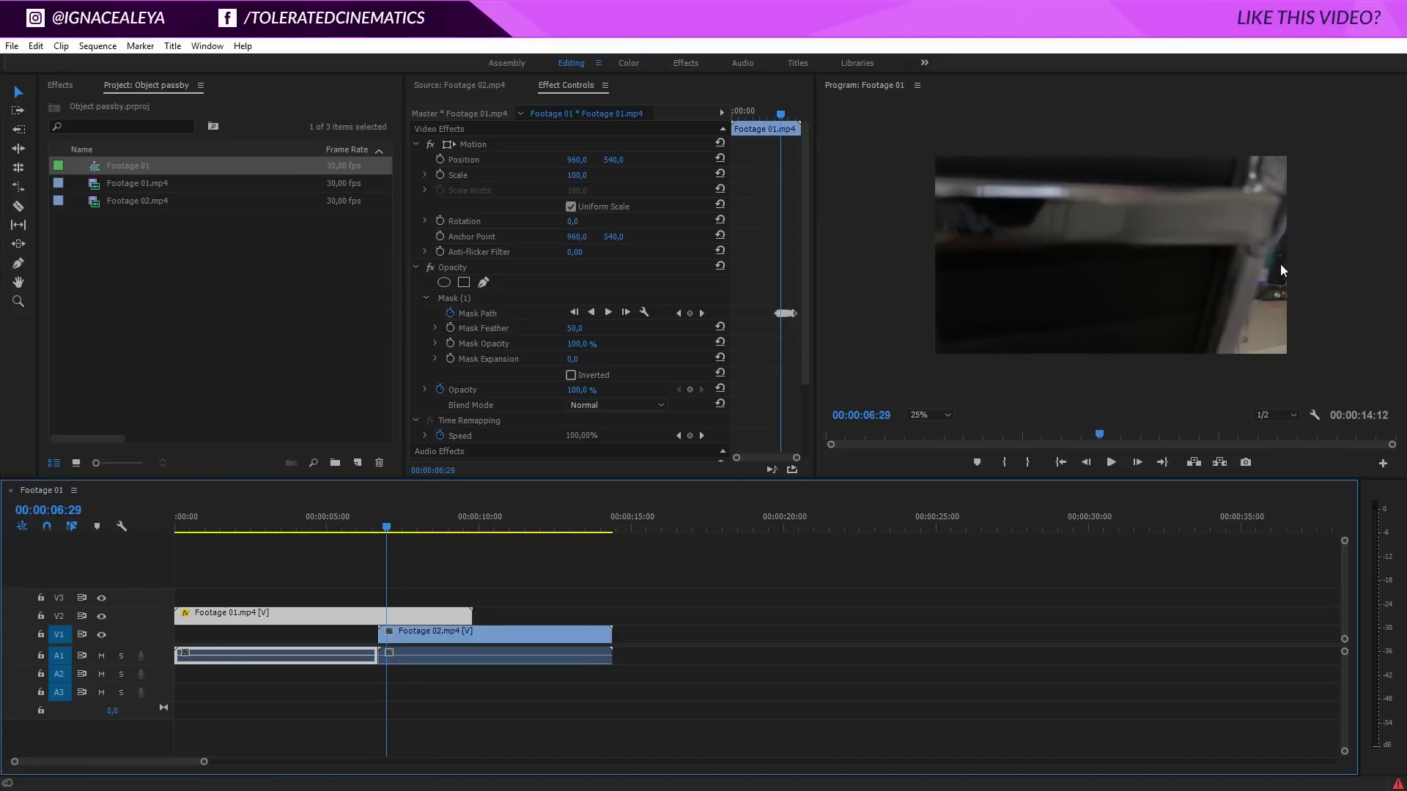
{"action": "left_click", "coordinate": [455, 296]}
{"action": "left_click_drag", "start_coordinate": [1309, 167], "coordinate": [1302, 157]}
{"action": "left_click_drag", "start_coordinate": [1235, 361], "coordinate": [1229, 362]}
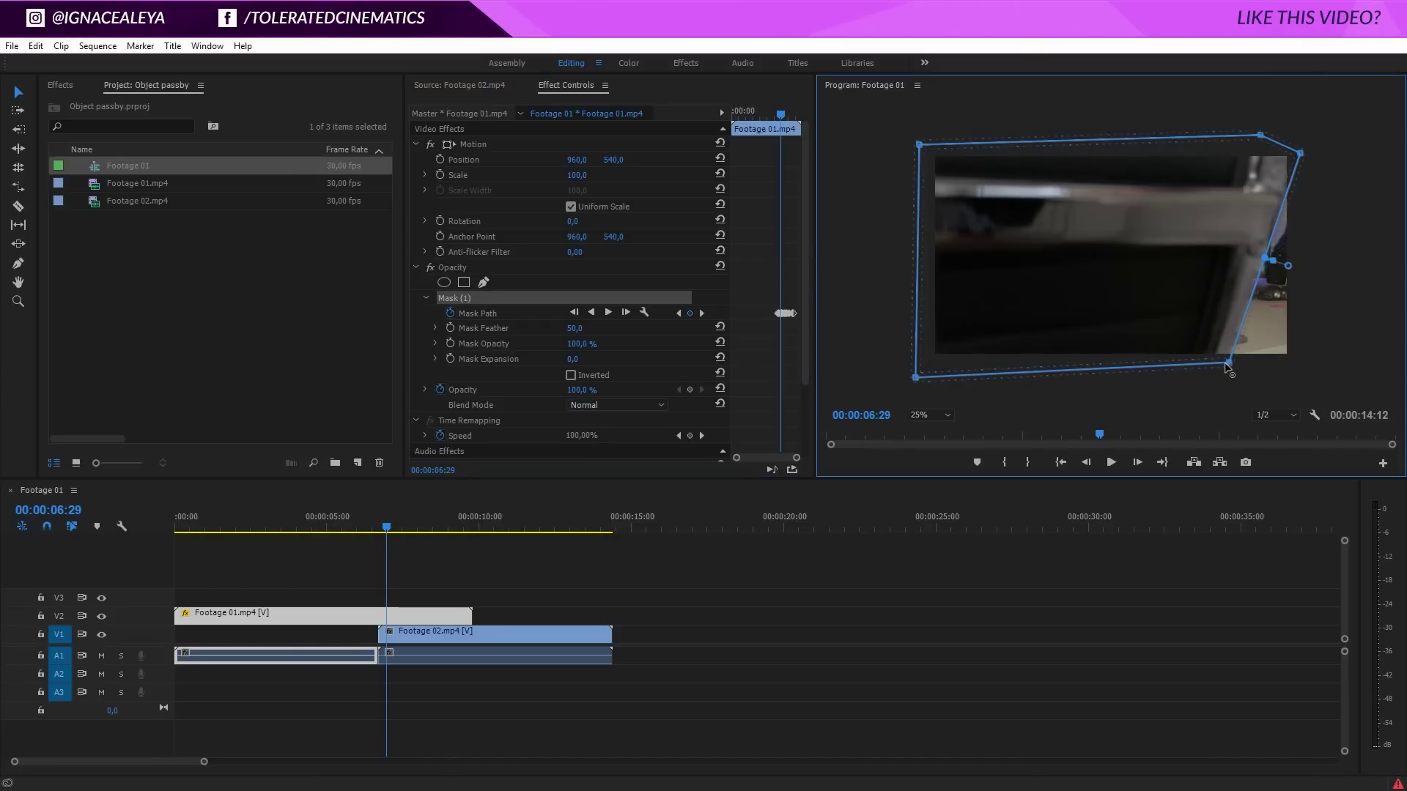
{"action": "left_click", "coordinate": [429, 291]}
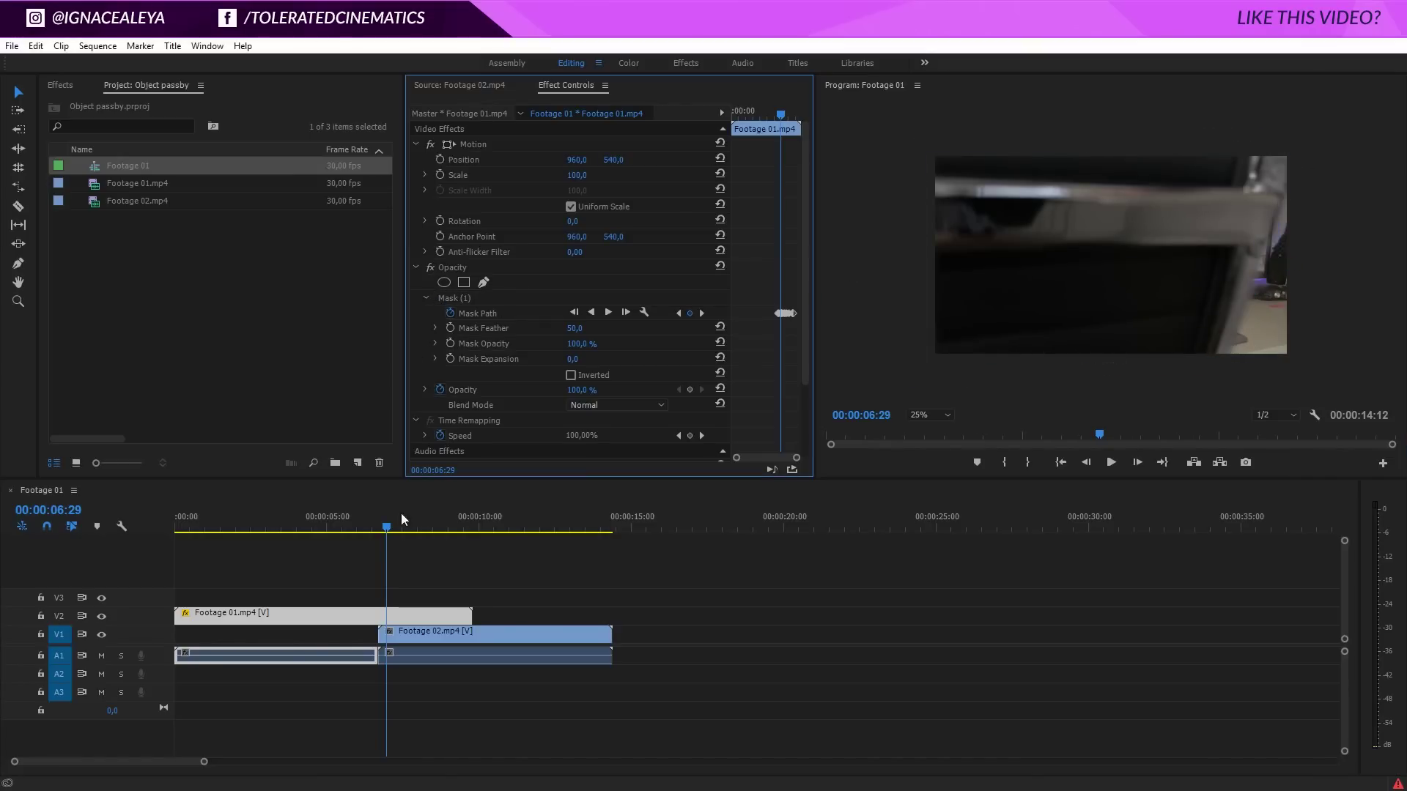
{"action": "left_click_drag", "start_coordinate": [392, 523], "coordinate": [327, 573]}
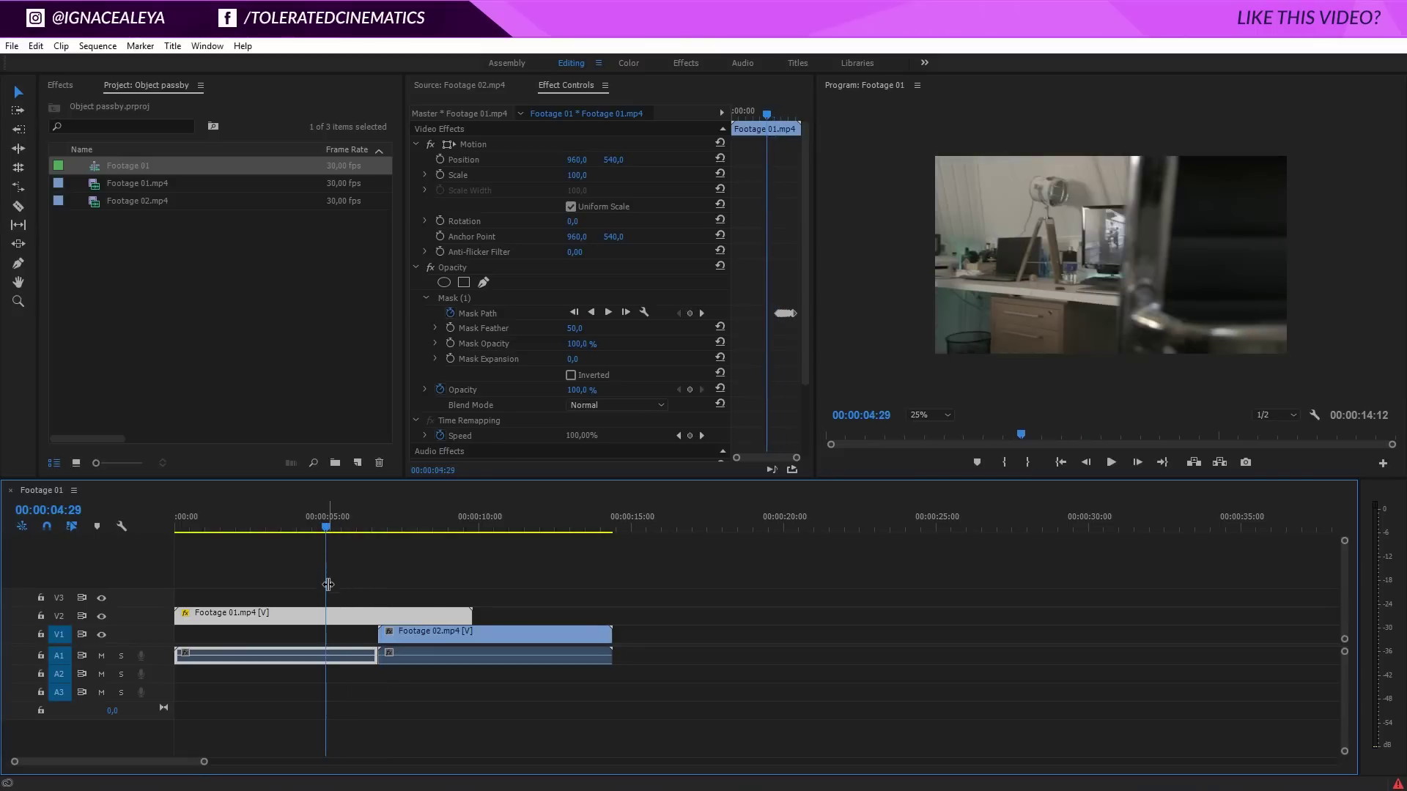
{"action": "key", "text": "space"}
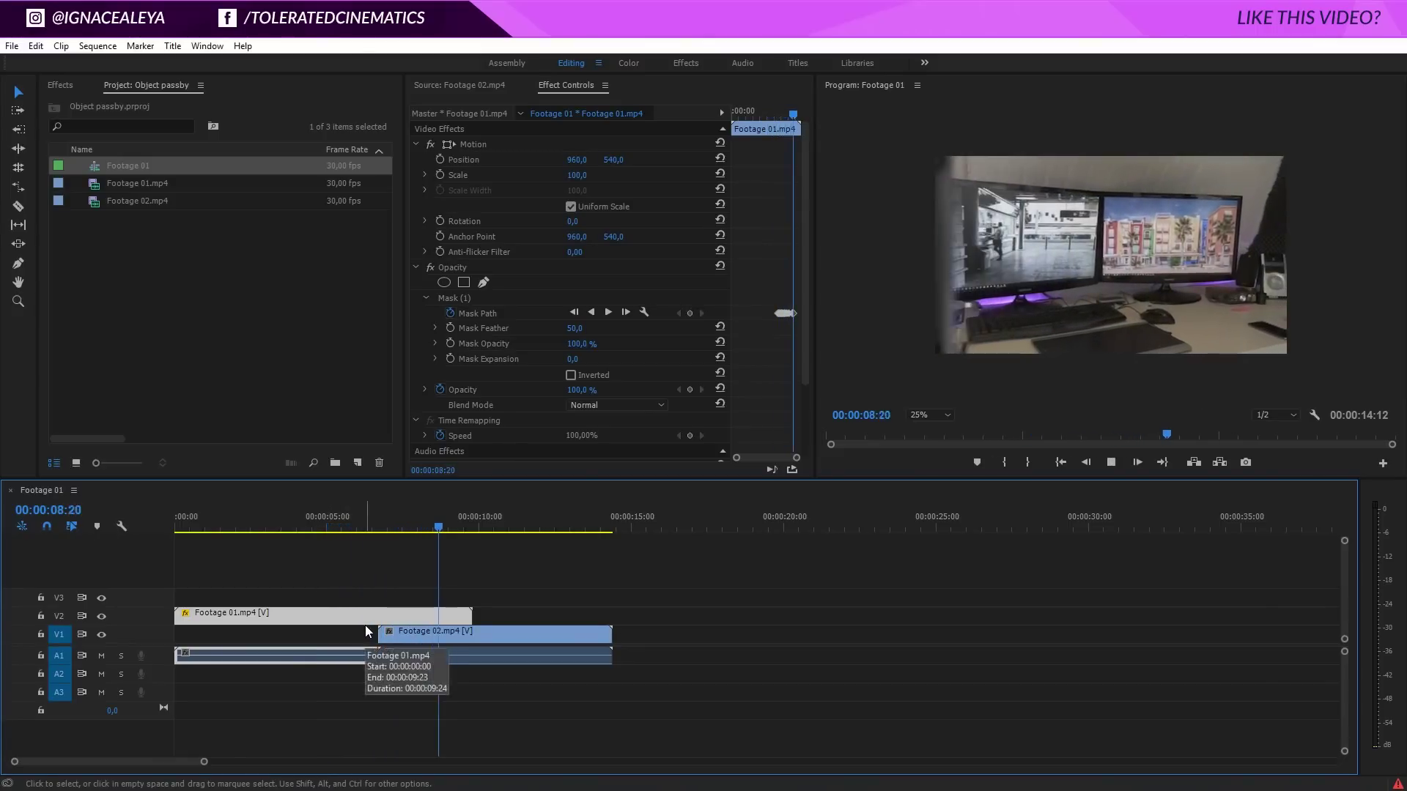
{"action": "left_click", "coordinate": [259, 525]}
{"action": "mouse_move", "coordinate": [471, 526]}
{"action": "left_mouse_down"}
{"action": "mouse_move", "coordinate": [491, 529]}
{"action": "mouse_move", "coordinate": [380, 555]}
{"action": "mouse_move", "coordinate": [441, 551]}
{"action": "mouse_move", "coordinate": [445, 564]}
{"action": "mouse_move", "coordinate": [439, 529]}
{"action": "mouse_move", "coordinate": [362, 552]}
{"action": "mouse_move", "coordinate": [376, 521]}
{"action": "mouse_move", "coordinate": [446, 529]}
{"action": "left_mouse_up"}
{"action": "left_click", "coordinate": [398, 521]}
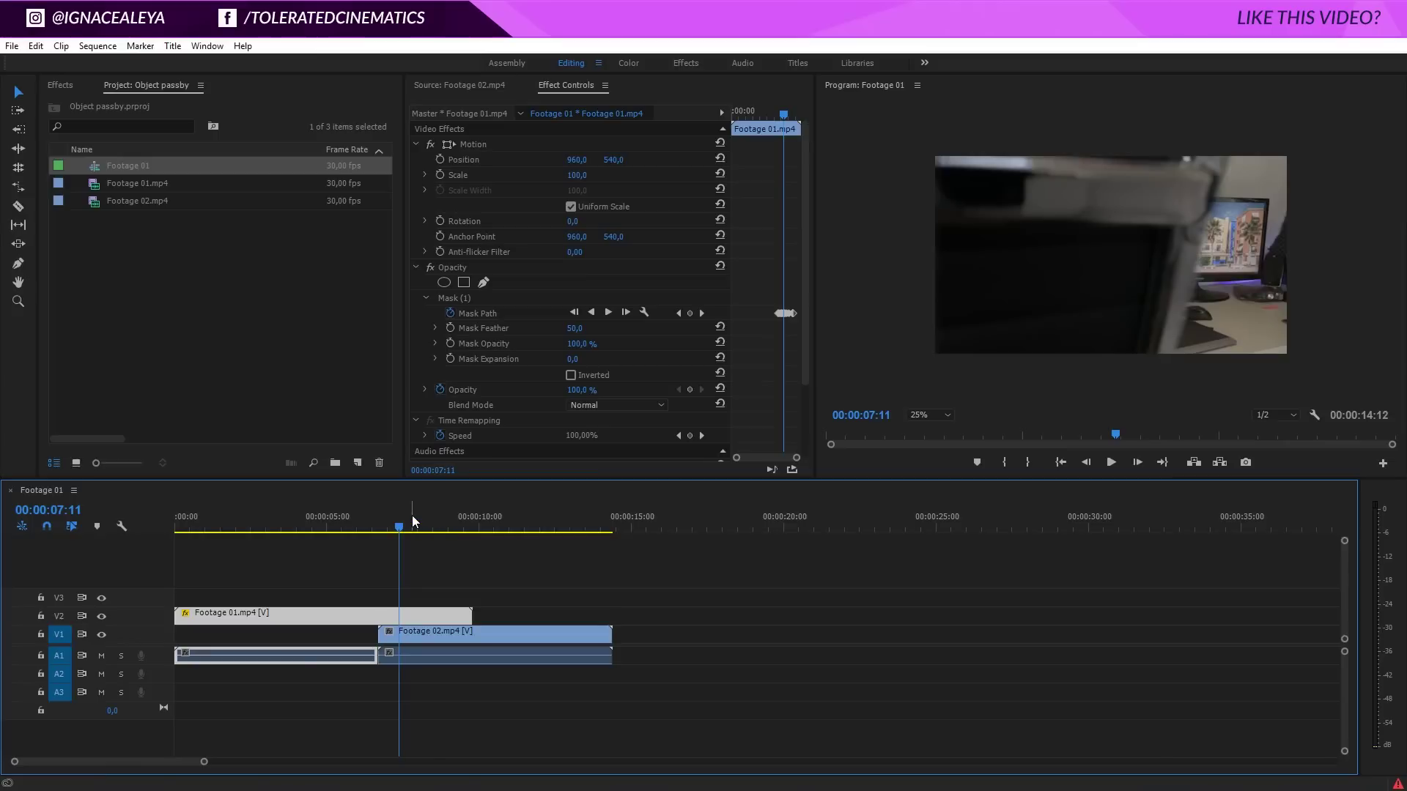
{"action": "left_click_drag", "start_coordinate": [395, 530], "coordinate": [290, 591]}
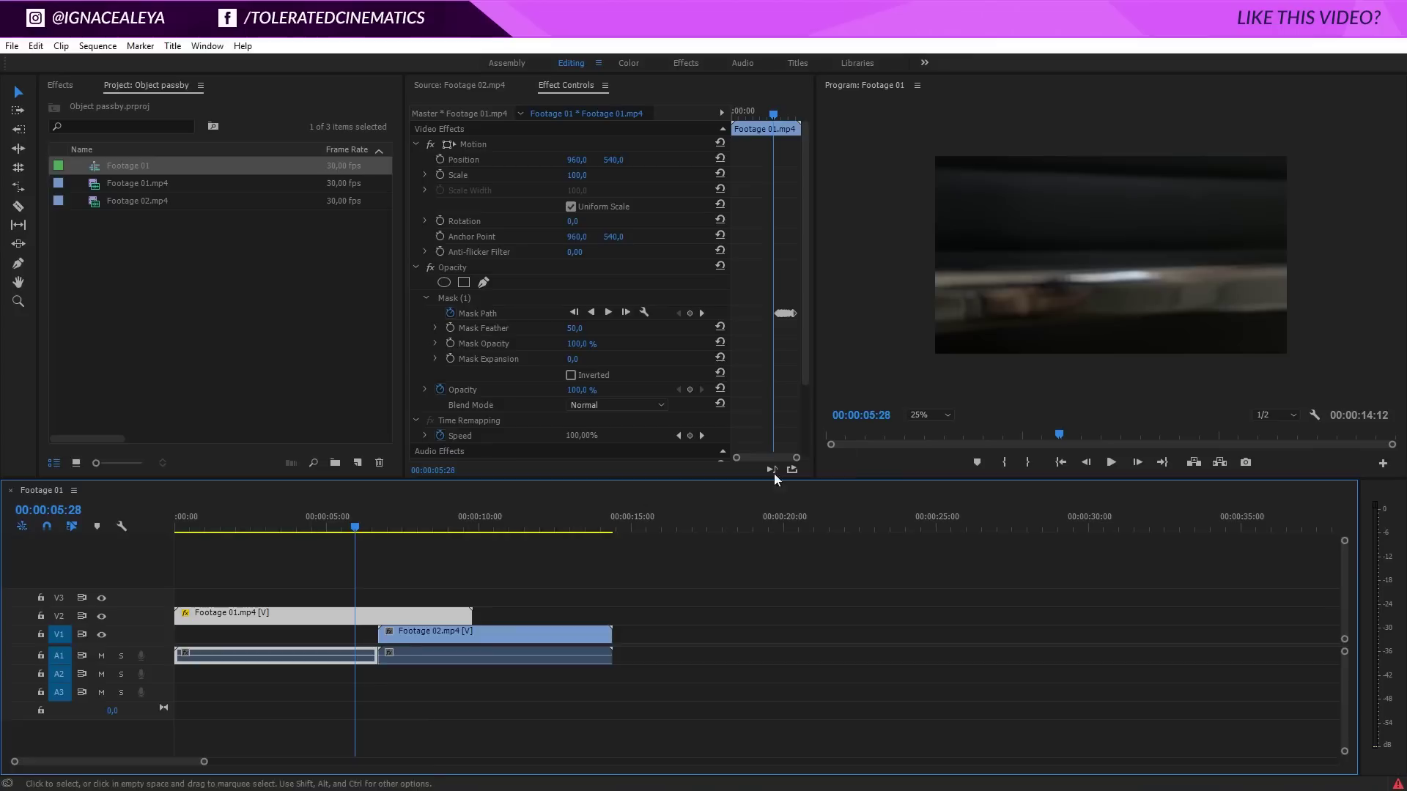
{"action": "left_click_drag", "start_coordinate": [356, 527], "coordinate": [463, 540]}
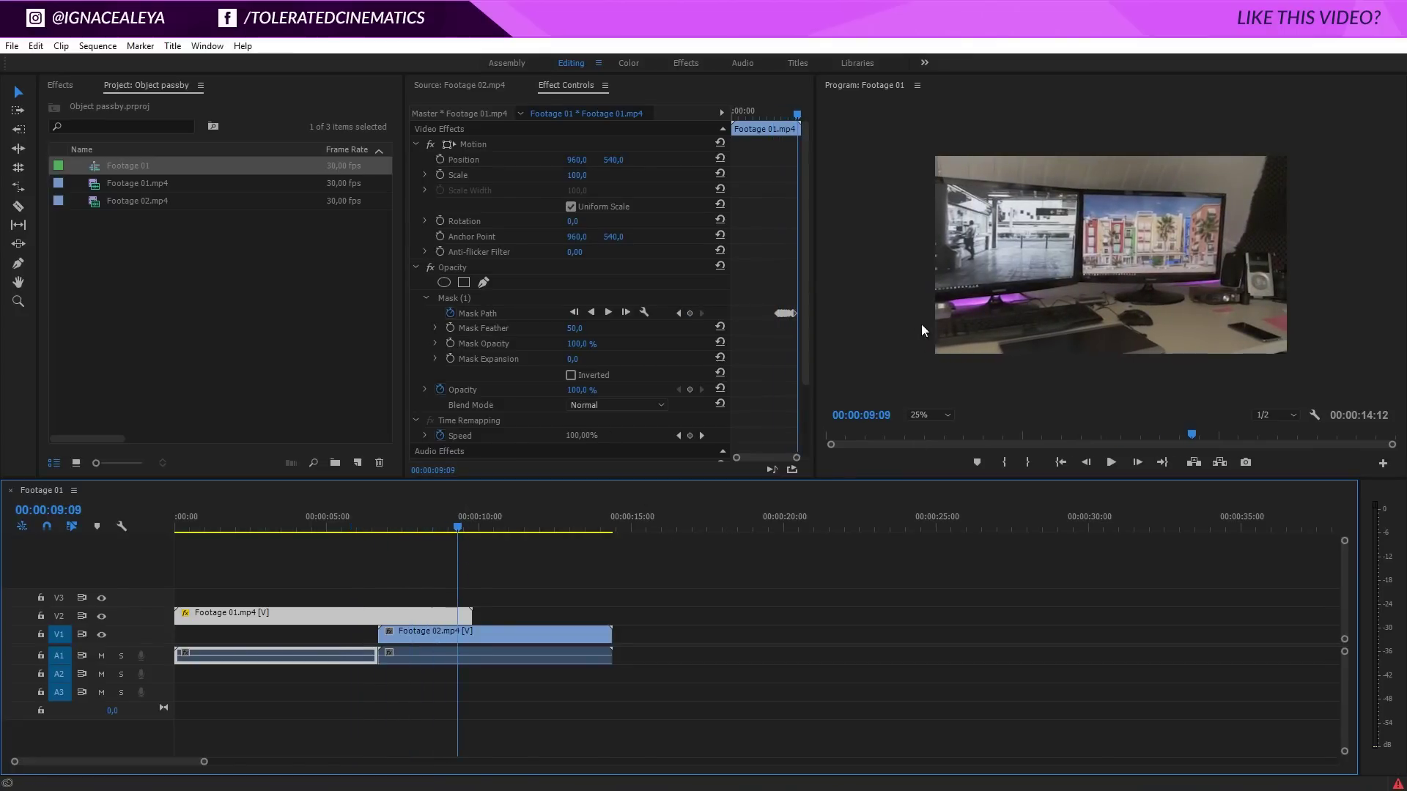